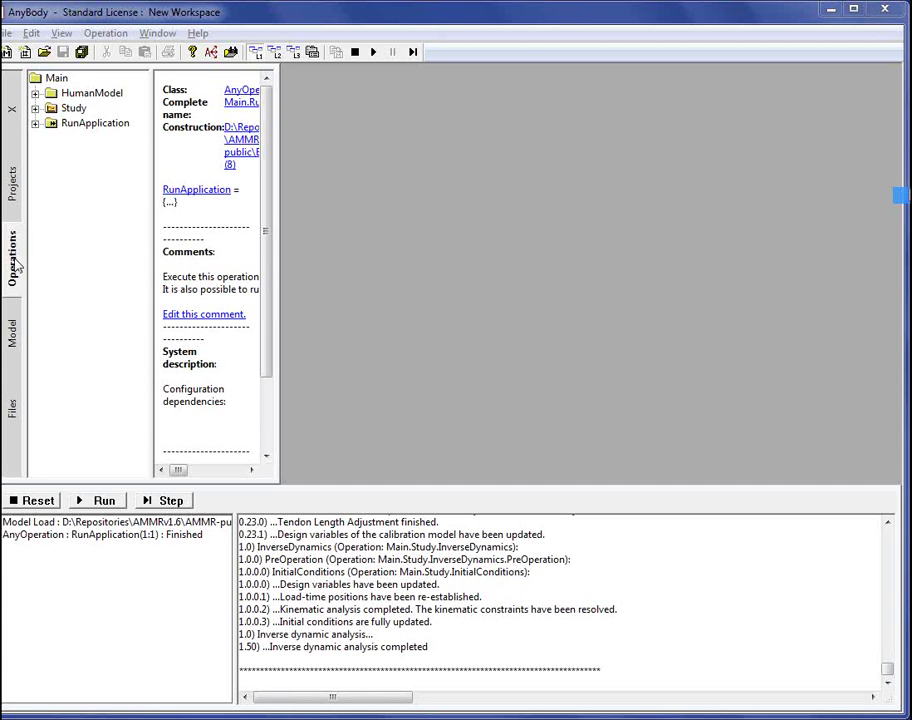
- Open a Model View window showing the bicycle model and enlarge it so the whole rider and bike fit
{"action": "left_click", "coordinate": [88, 125]}
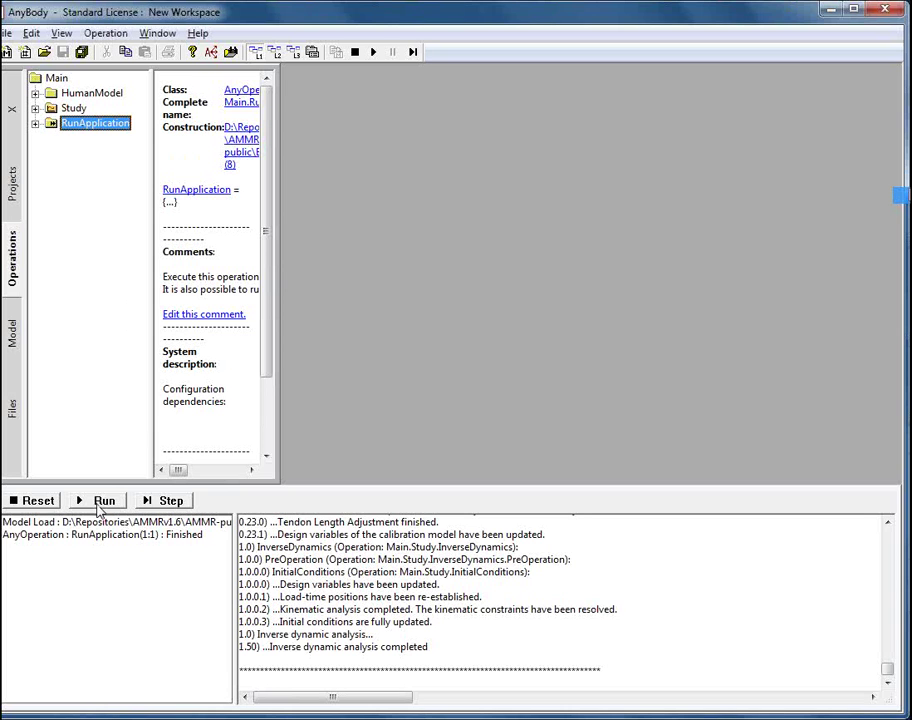
{"action": "left_click", "coordinate": [157, 33]}
{"action": "left_click", "coordinate": [174, 76]}
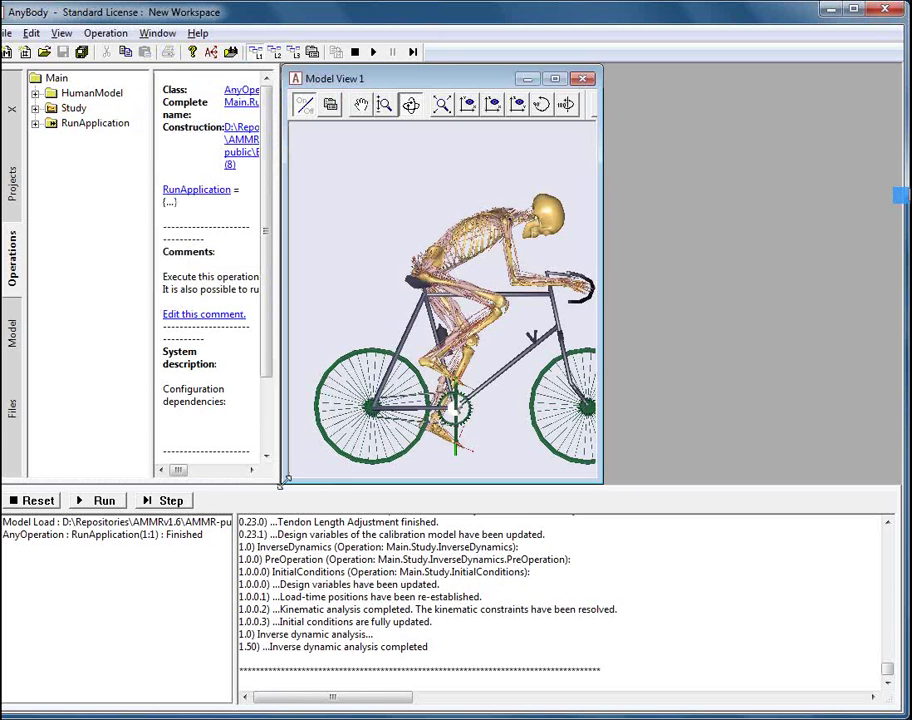
{"action": "left_click_drag", "start_coordinate": [283, 481], "coordinate": [56, 604]}
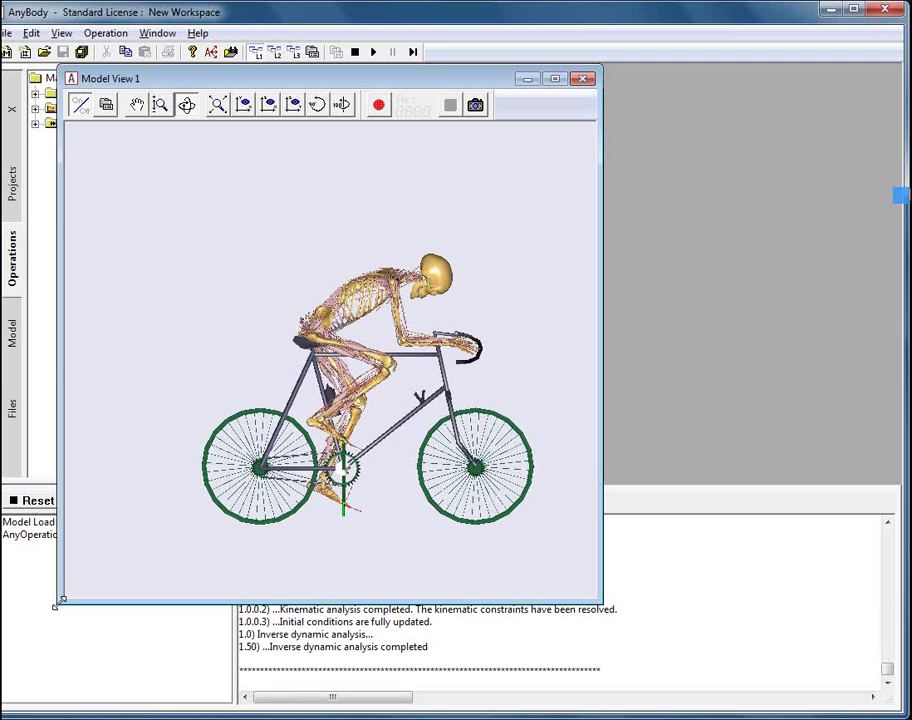
- Examine the display commands available for the empty view background and for the bike frame surface
{"action": "right_click", "coordinate": [96, 178]}
{"action": "mouse_move", "coordinate": [134, 233]}
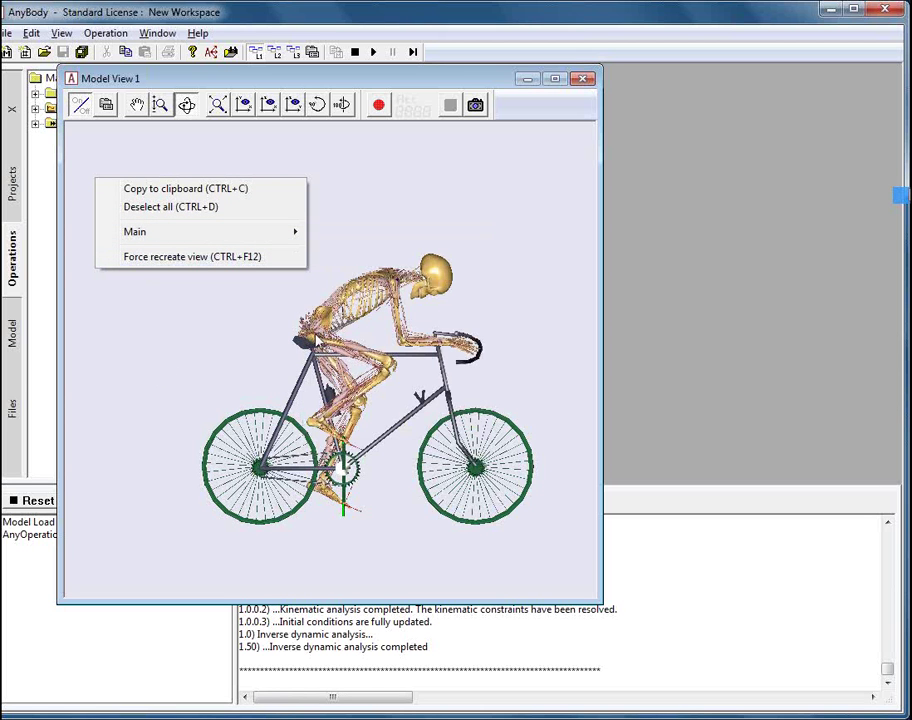
{"action": "left_click", "coordinate": [218, 252]}
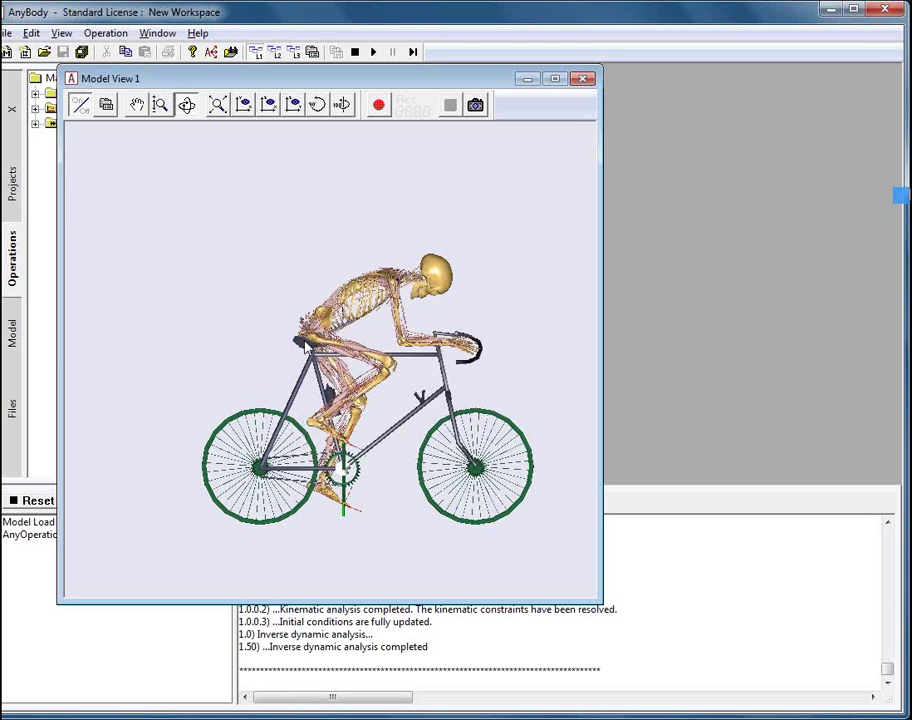
{"action": "right_click", "coordinate": [307, 346]}
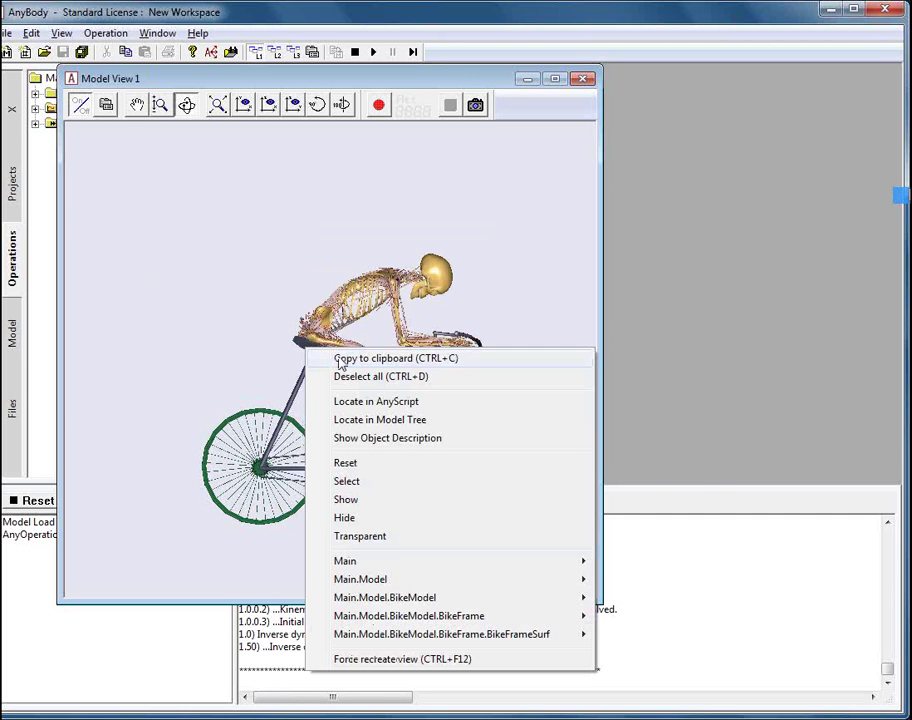
{"action": "mouse_move", "coordinate": [445, 597]}
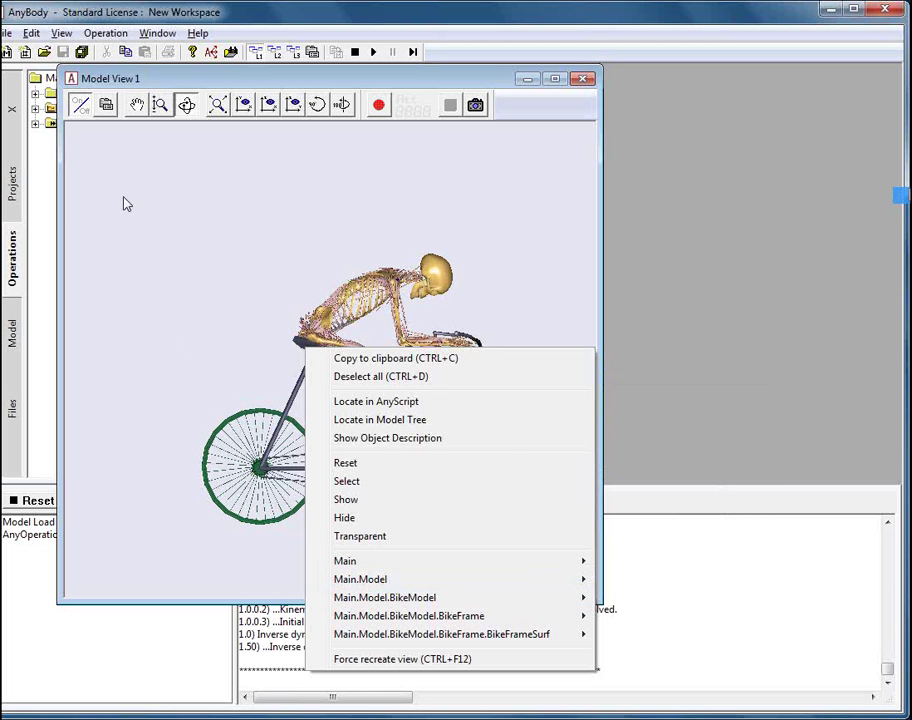
{"action": "left_click", "coordinate": [104, 167]}
- Examine the display options for the Main object, including This object, Segments and Muscles
{"action": "right_click", "coordinate": [88, 157]}
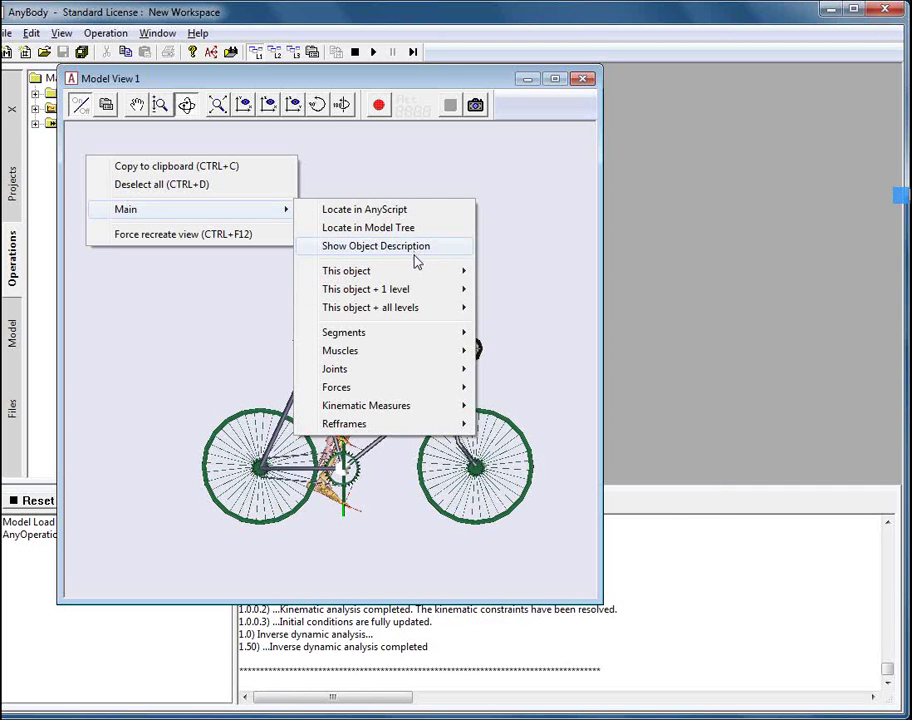
{"action": "mouse_move", "coordinate": [412, 278]}
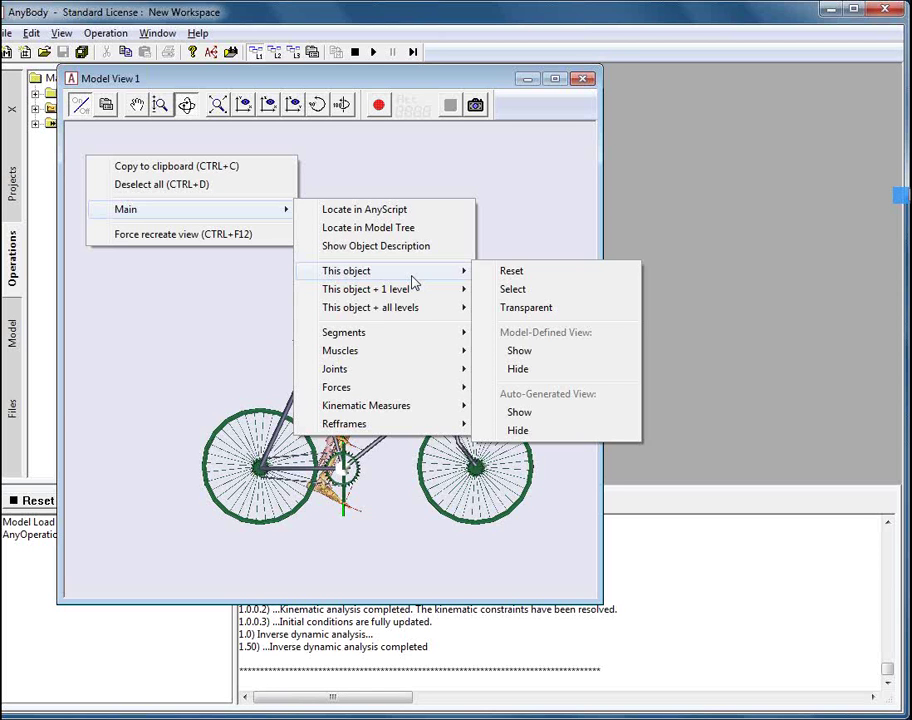
{"action": "mouse_move", "coordinate": [373, 343]}
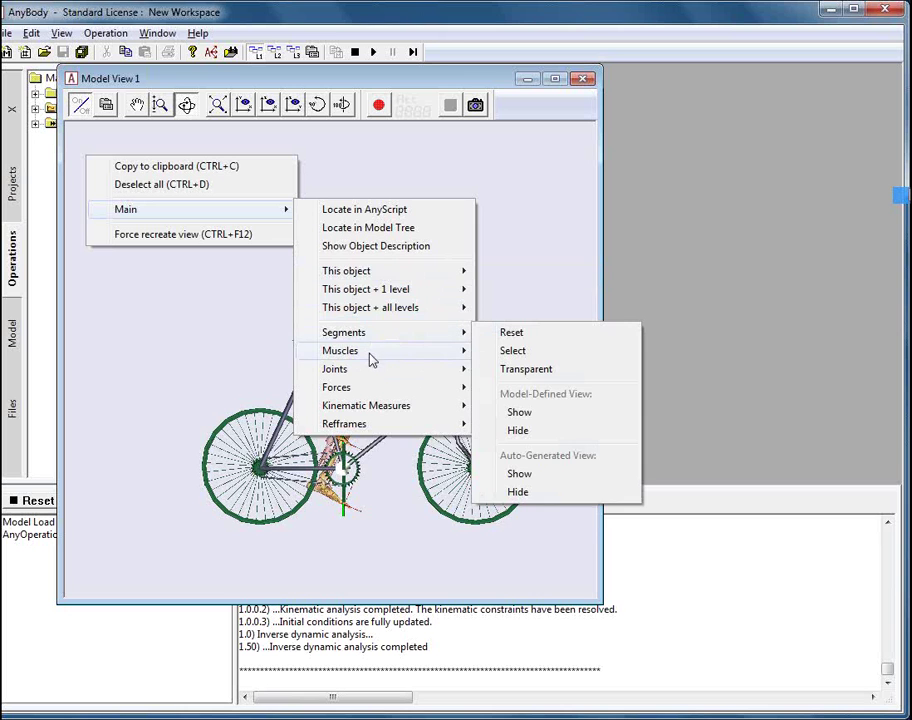
{"action": "mouse_move", "coordinate": [366, 380]}
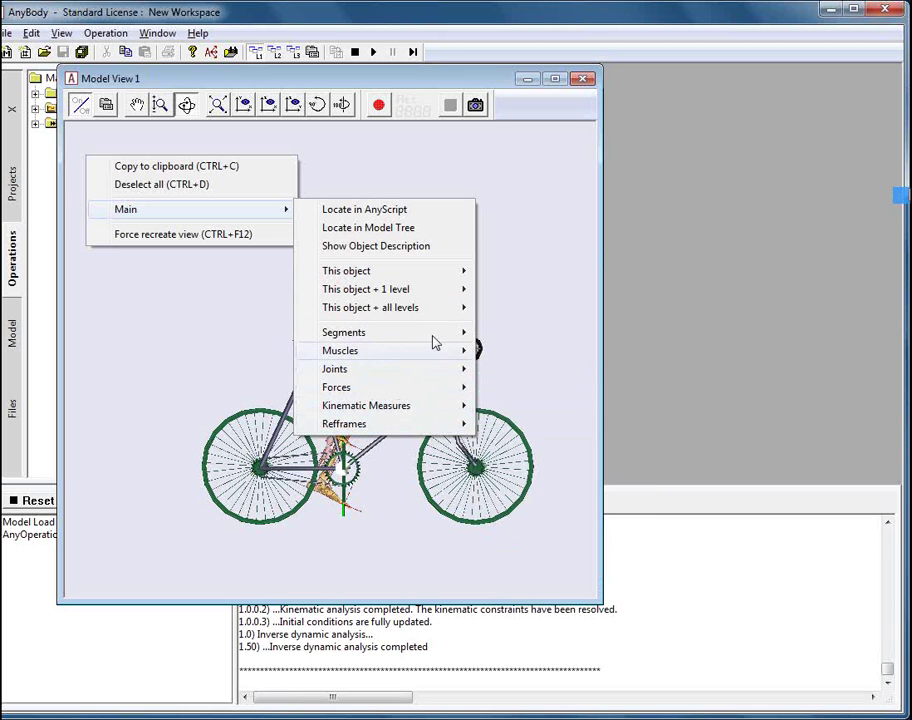
{"action": "mouse_move", "coordinate": [428, 340]}
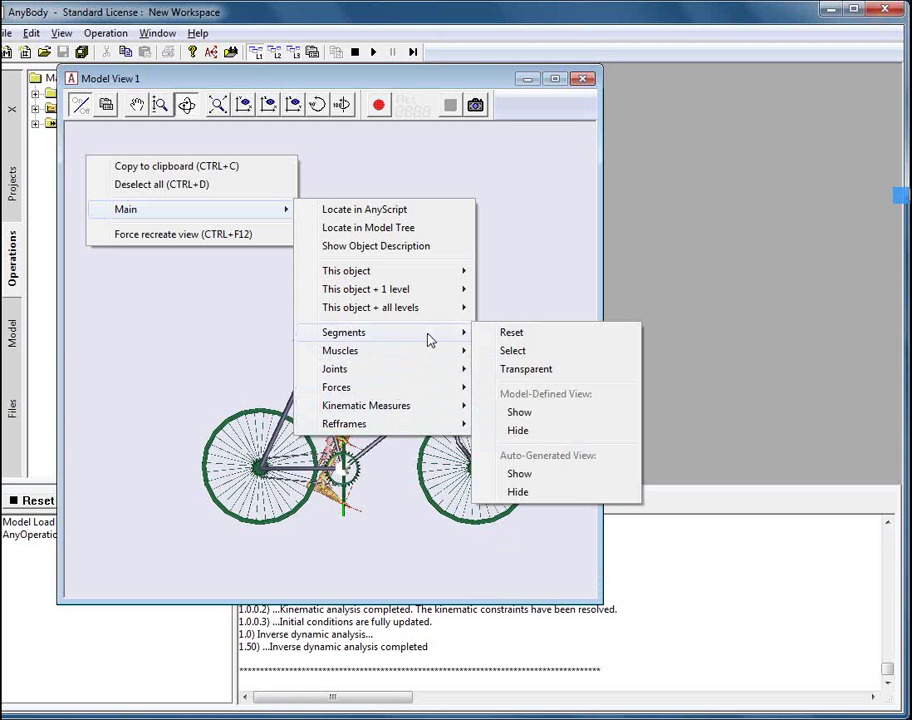
{"action": "mouse_move", "coordinate": [416, 362]}
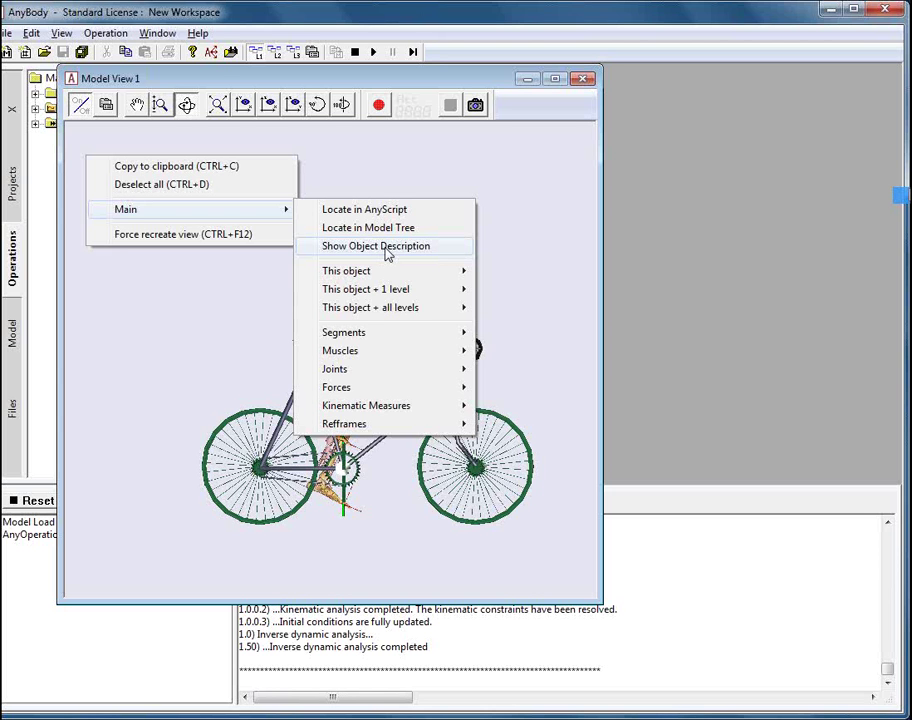
{"action": "left_click", "coordinate": [248, 326]}
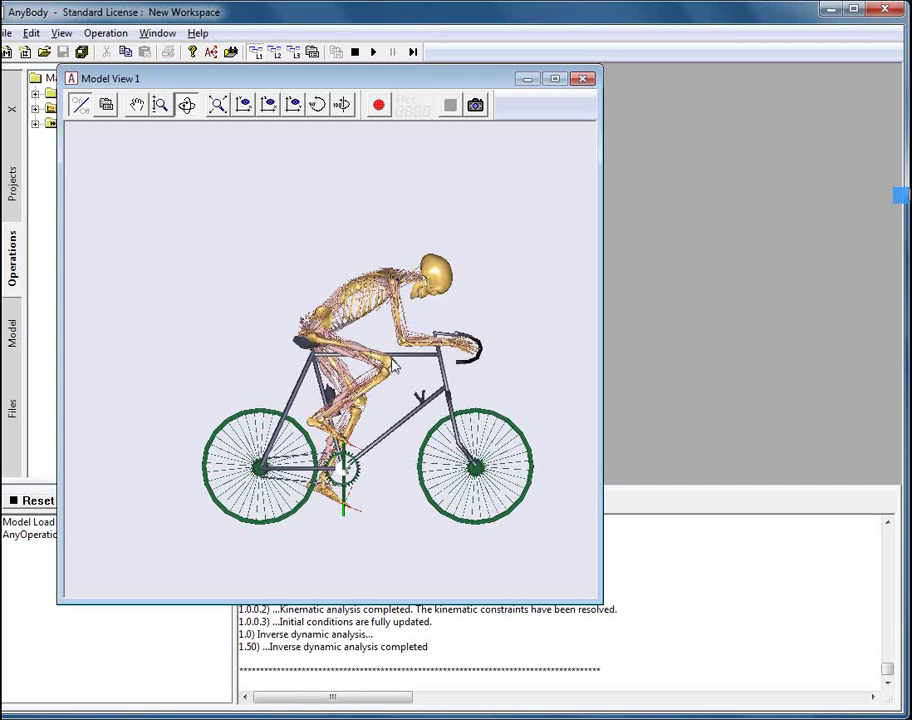
- Locate the right thigh bone's drawing object in the model tree, moving the model view window clear of the tree
{"action": "left_click", "coordinate": [389, 369]}
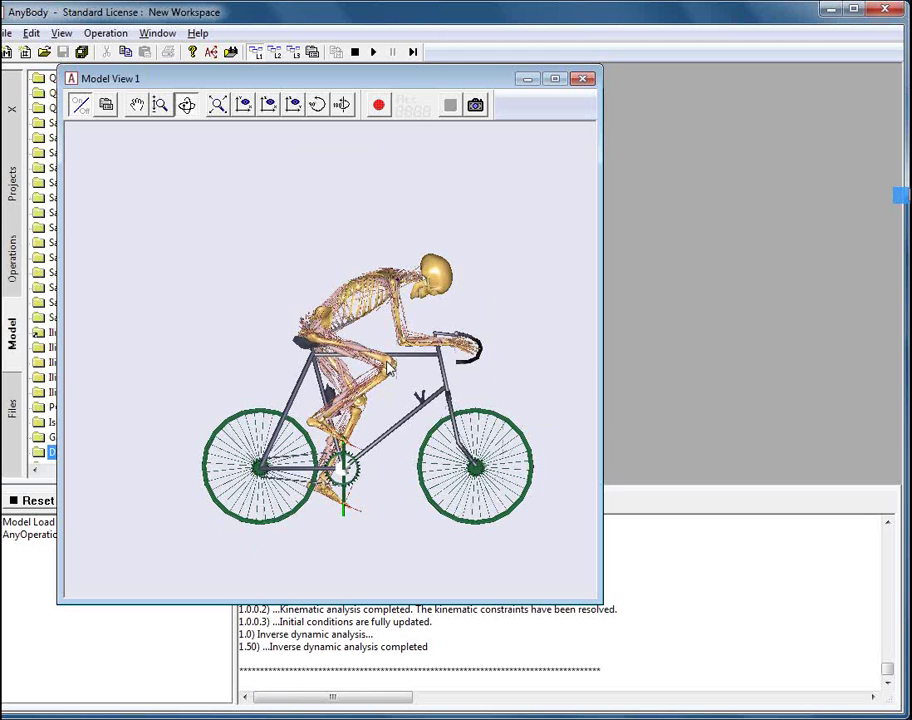
{"action": "left_click_drag", "start_coordinate": [366, 85], "coordinate": [473, 115]}
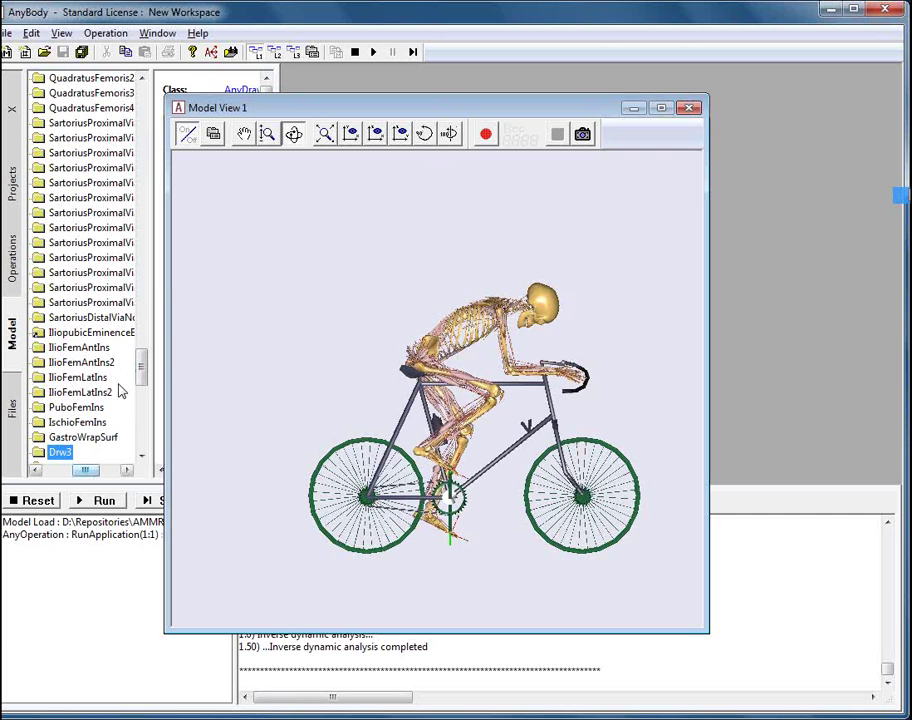
{"action": "left_click_drag", "start_coordinate": [143, 367], "coordinate": [143, 378]}
{"action": "left_click", "coordinate": [58, 378]}
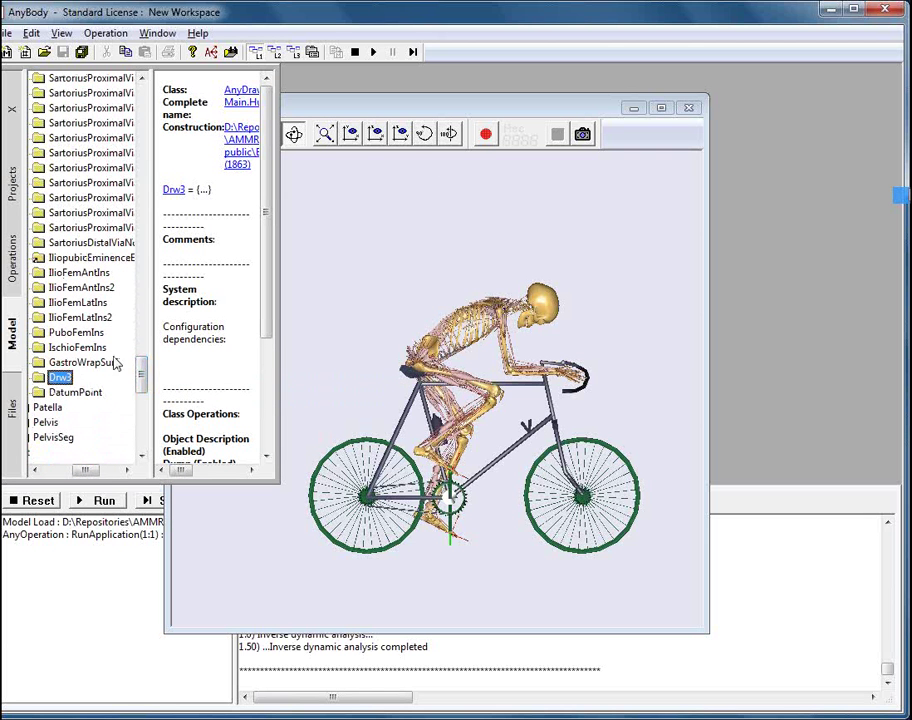
- Show the auto-generated view of only the KneeJoint node in the right thigh segment
{"action": "left_click_drag", "start_coordinate": [143, 386], "coordinate": [143, 120]}
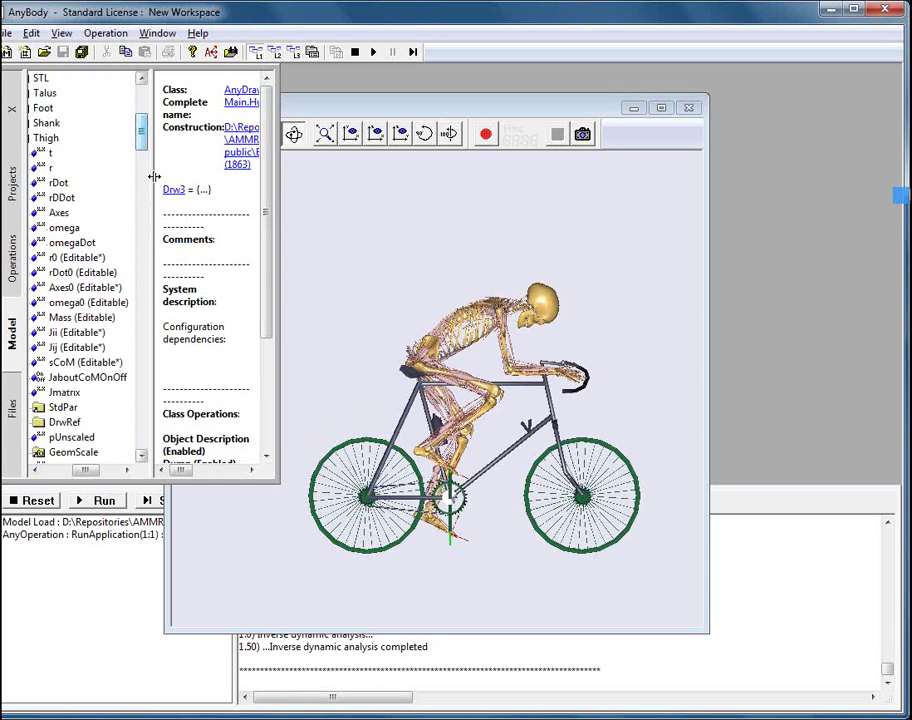
{"action": "left_click_drag", "start_coordinate": [159, 197], "coordinate": [200, 201]}
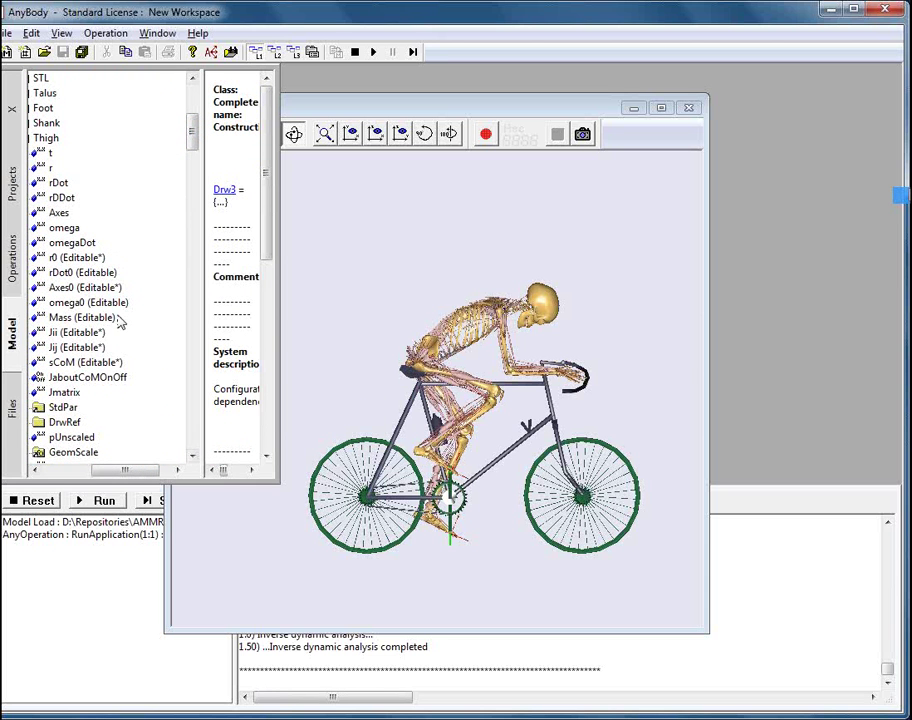
{"action": "left_click_drag", "start_coordinate": [118, 471], "coordinate": [92, 470]}
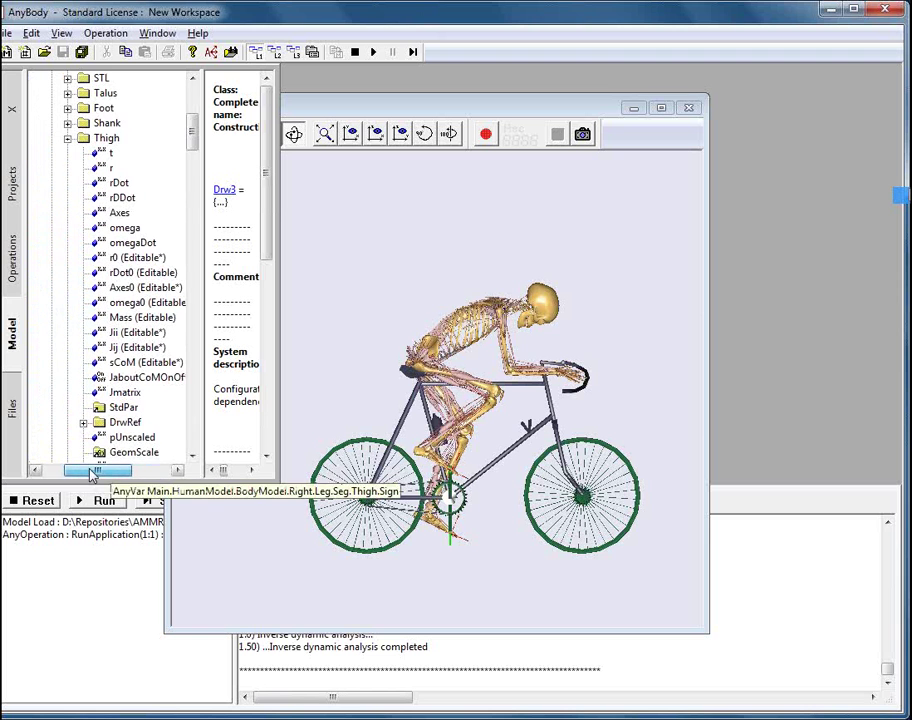
{"action": "left_click_drag", "start_coordinate": [192, 145], "coordinate": [193, 159]}
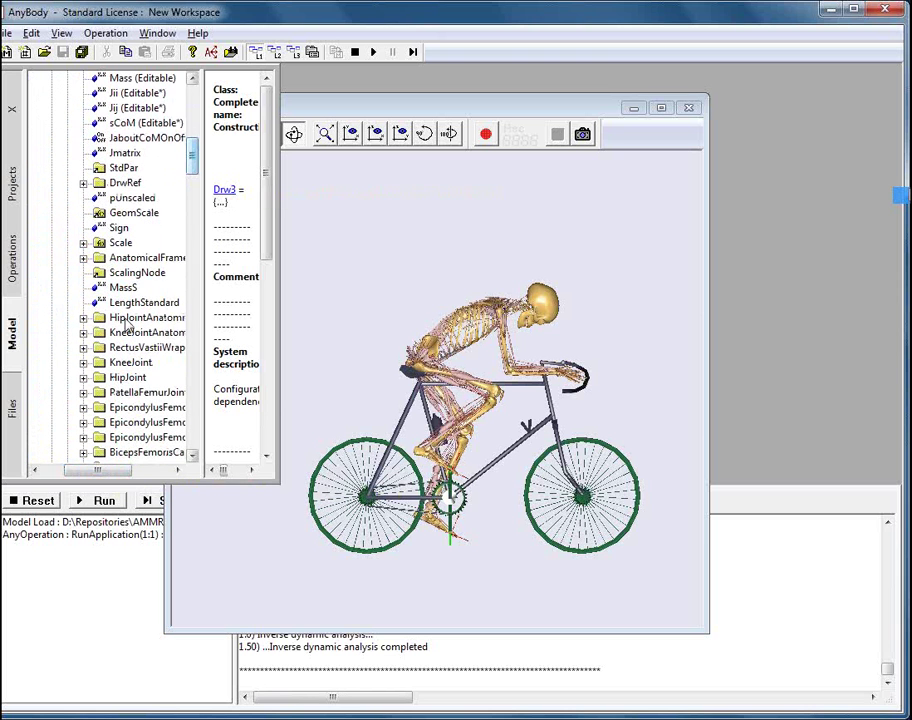
{"action": "left_click", "coordinate": [112, 368]}
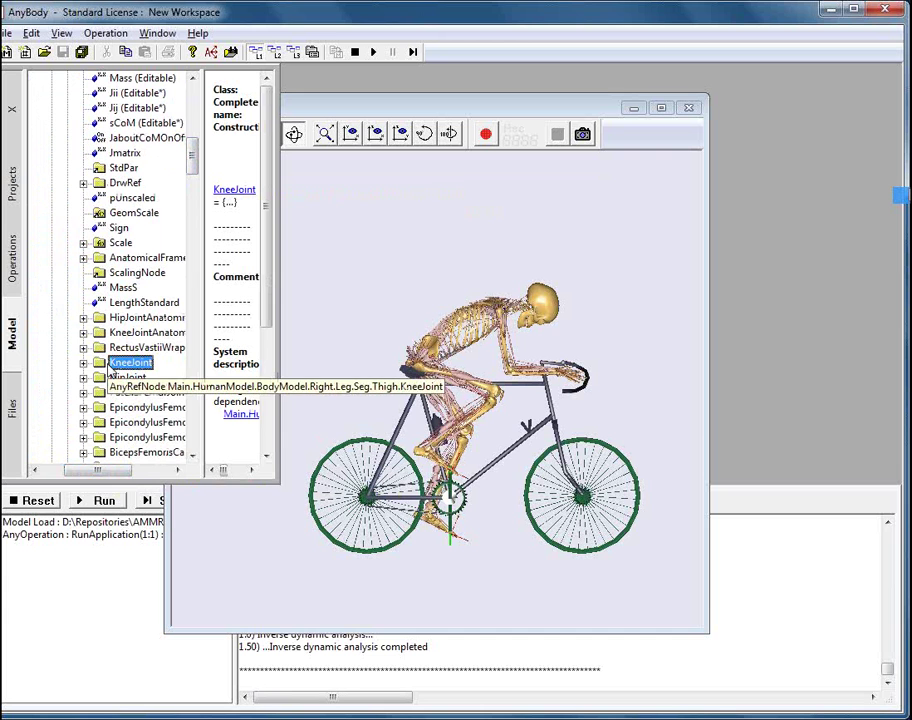
{"action": "right_click", "coordinate": [112, 369]}
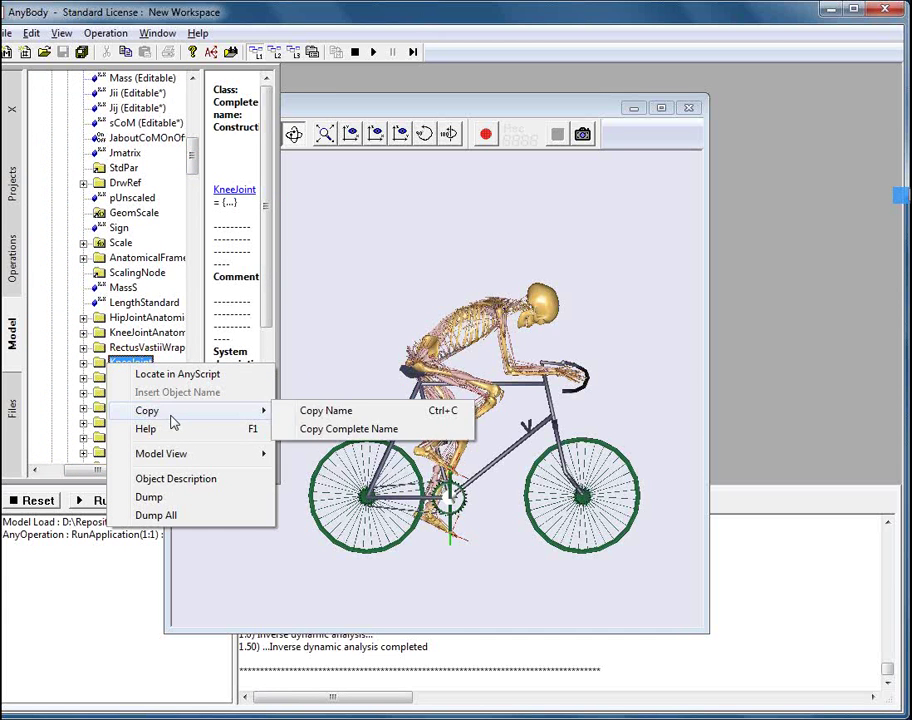
{"action": "mouse_move", "coordinate": [200, 456]}
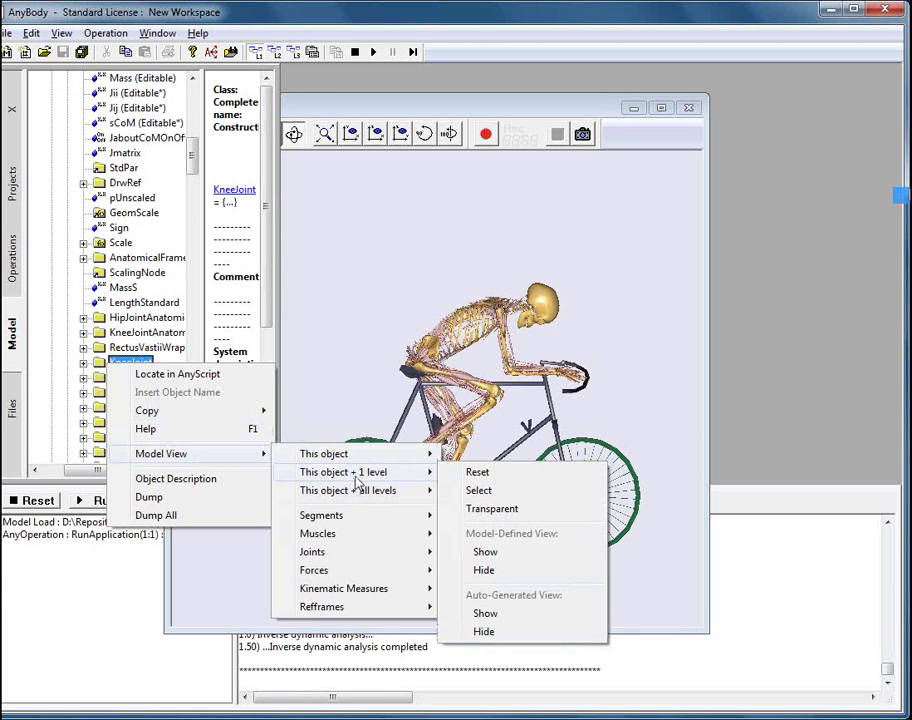
{"action": "mouse_move", "coordinate": [367, 458]}
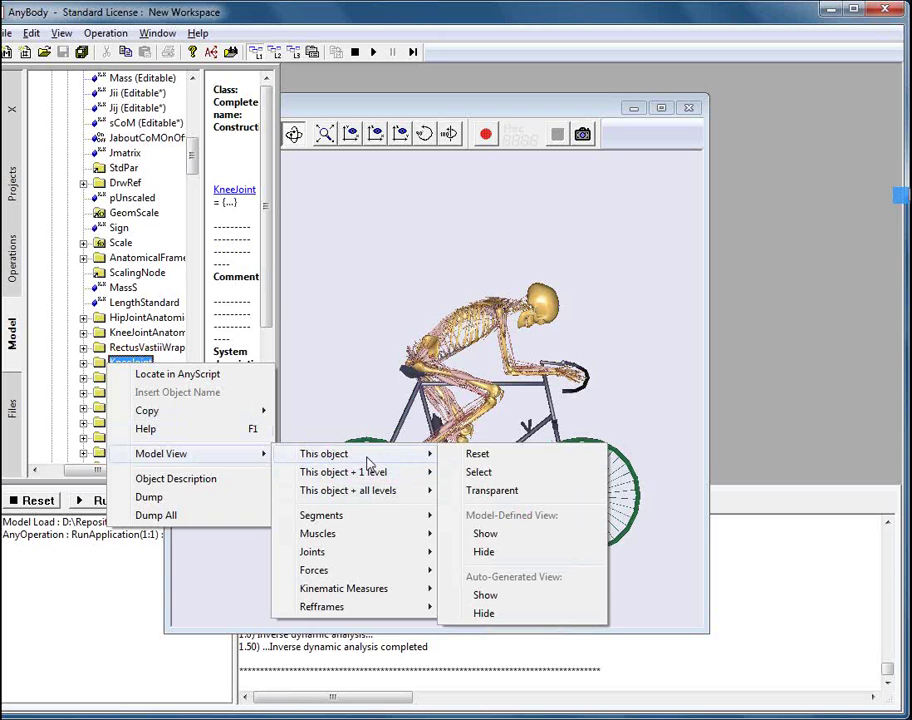
{"action": "left_click", "coordinate": [484, 595]}
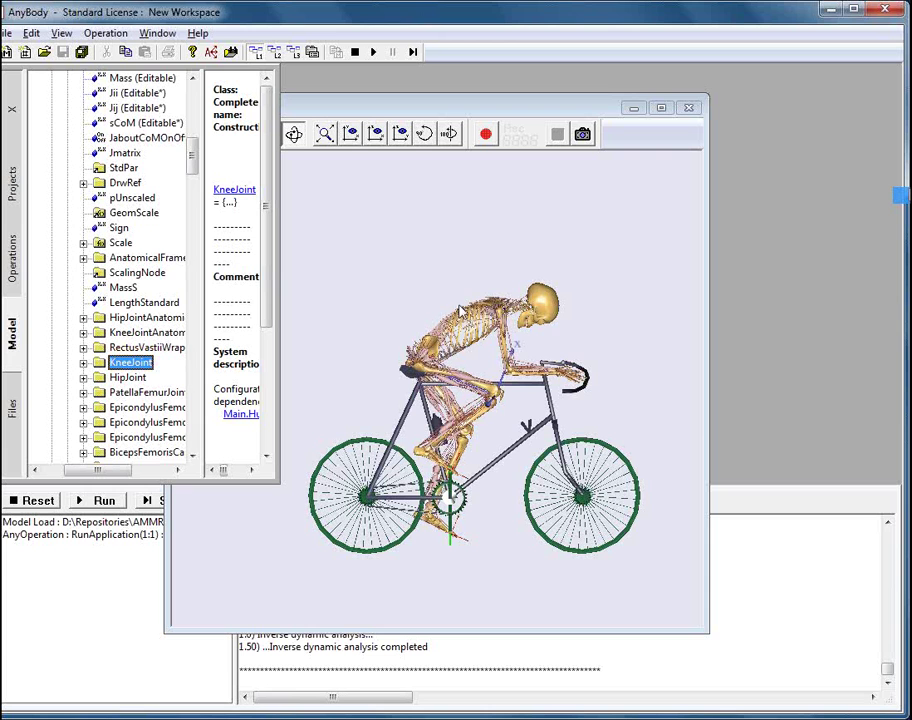
- Hide the model-defined view of all muscles under Main in the model view
{"action": "left_click", "coordinate": [350, 118]}
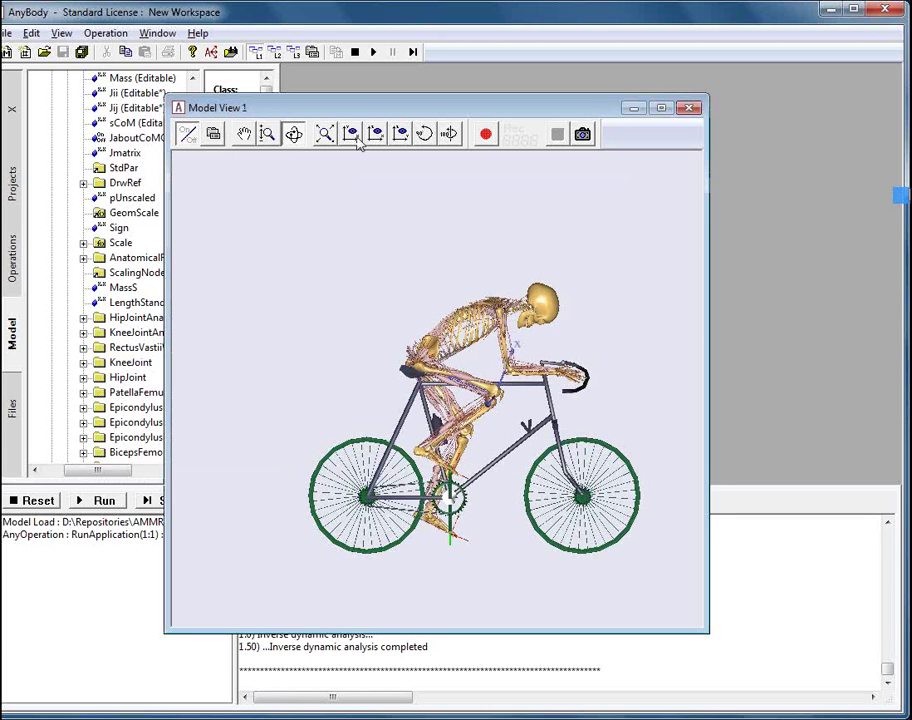
{"action": "right_click", "coordinate": [336, 307]}
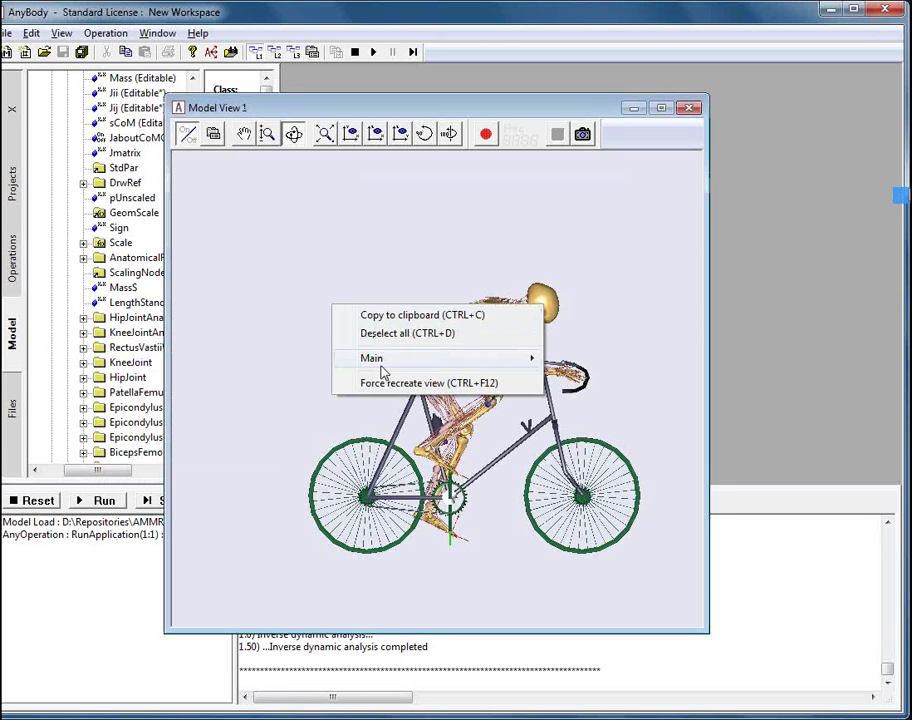
{"action": "mouse_move", "coordinate": [379, 362]}
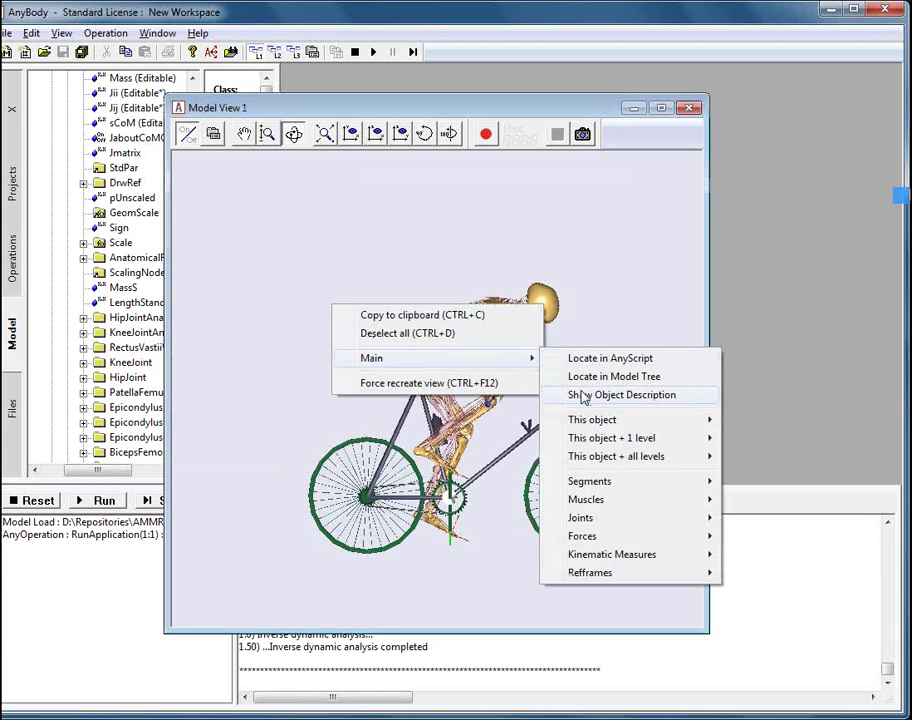
{"action": "mouse_move", "coordinate": [607, 509]}
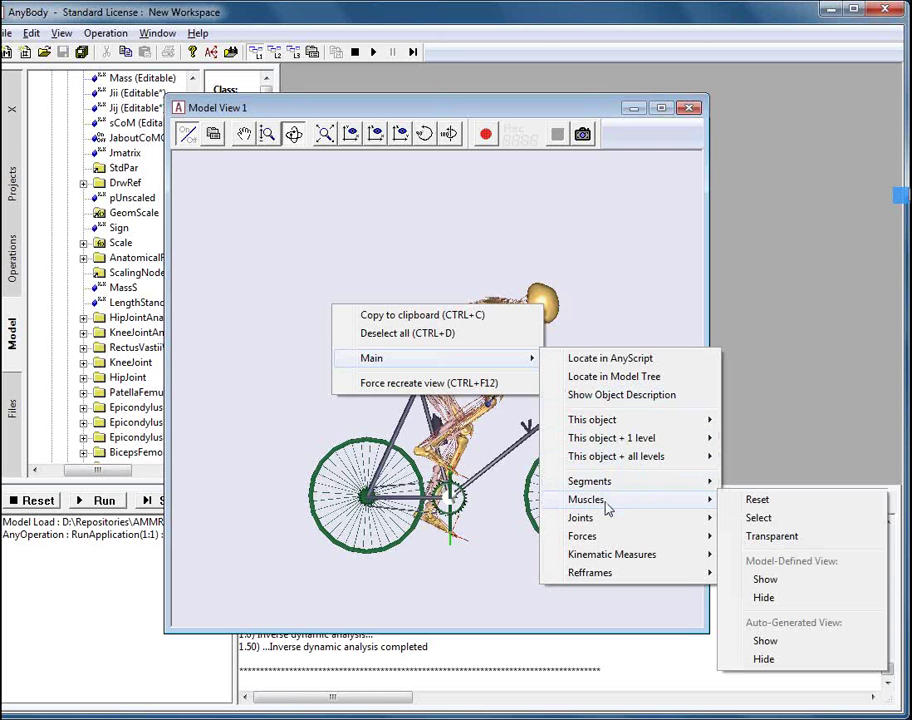
{"action": "left_click", "coordinate": [766, 598]}
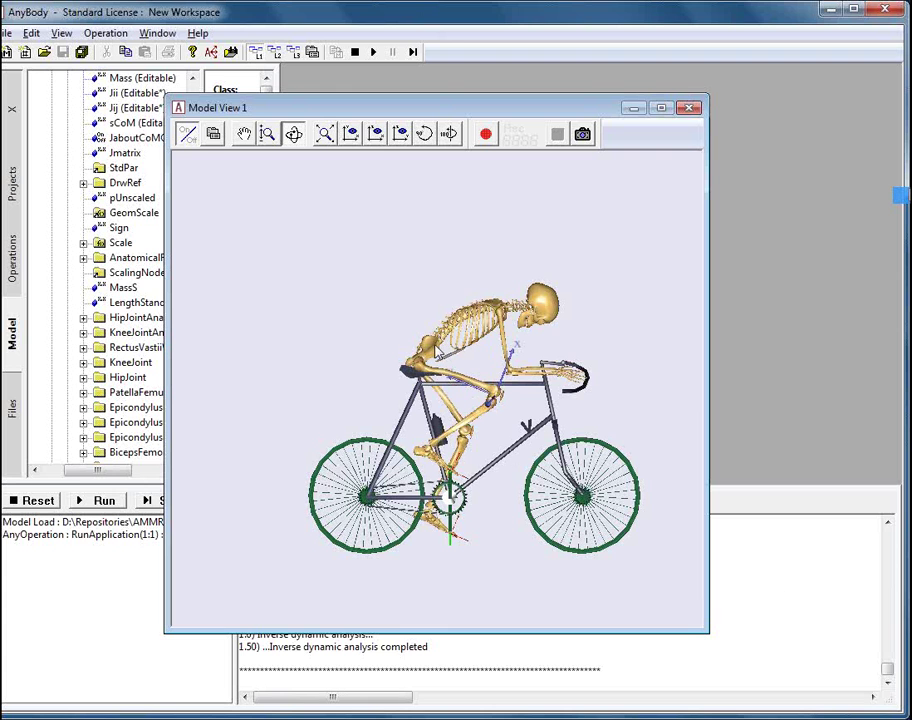
- Collapse the Thigh folder under the right leg's segments in the model tree
{"action": "left_click", "coordinate": [112, 243]}
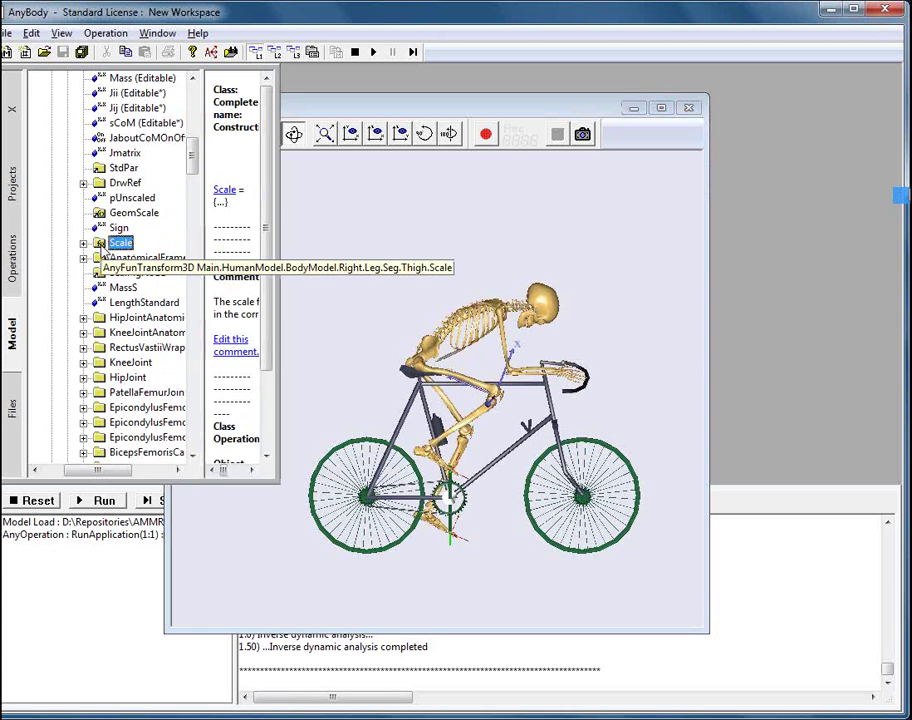
{"action": "scroll", "coordinate": [197, 150], "scroll_direction": "up", "scroll_amount": 5}
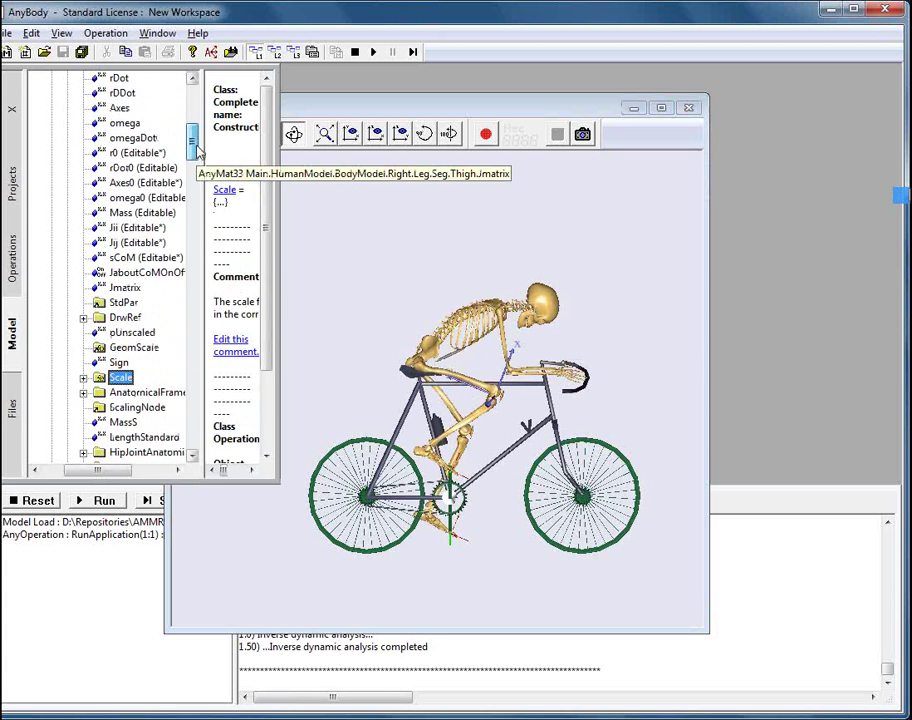
{"action": "scroll", "coordinate": [197, 143], "scroll_direction": "up", "scroll_amount": 2}
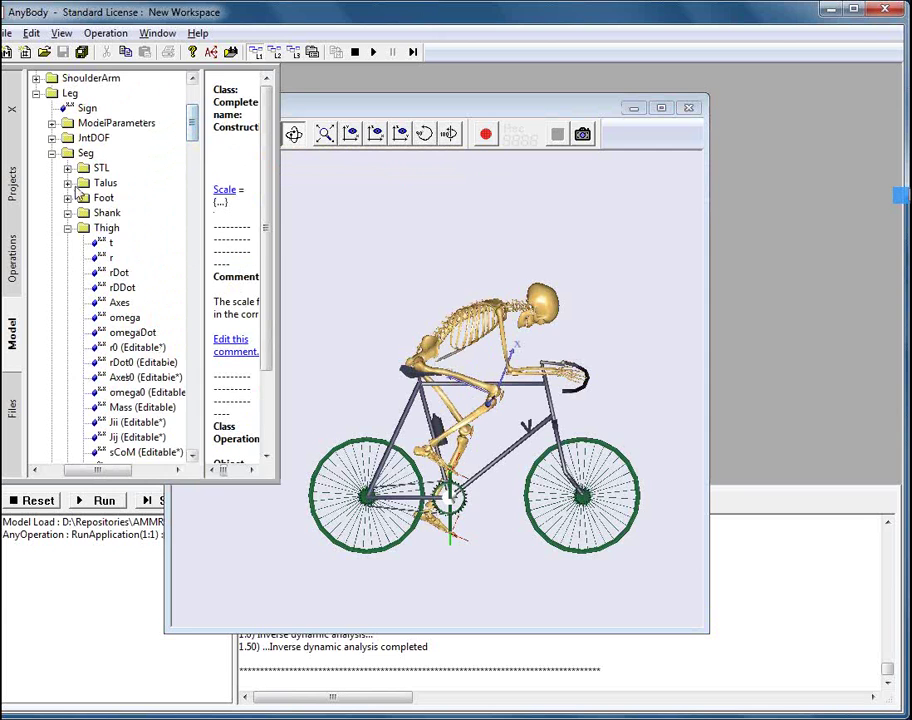
{"action": "left_click", "coordinate": [67, 230]}
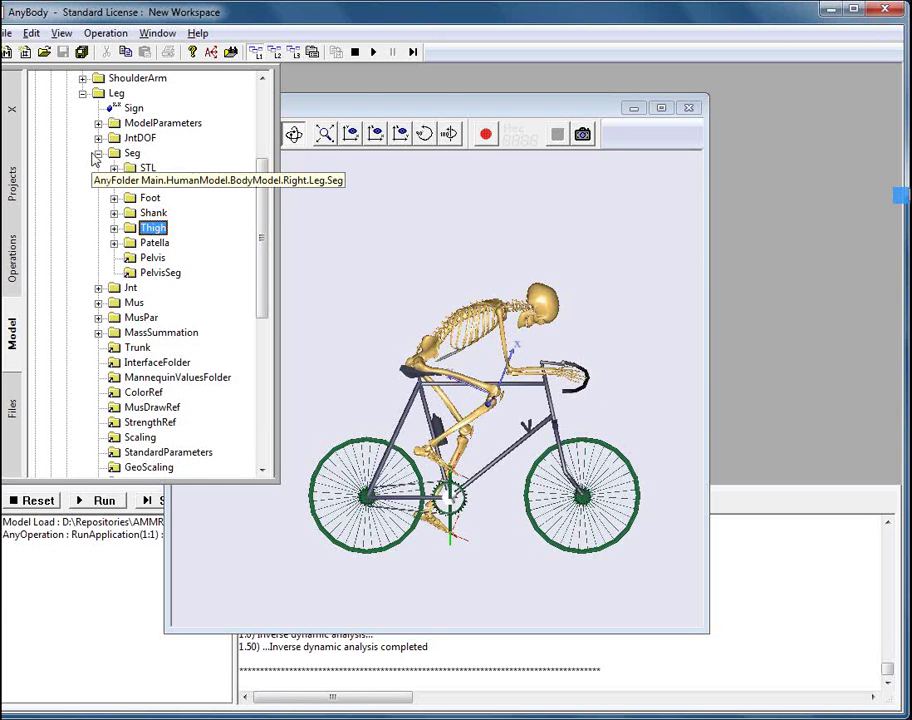
- Show the model-defined view of the right leg's GastrocnemiusMedialis1 muscle, including all its levels
{"action": "left_click", "coordinate": [98, 153]}
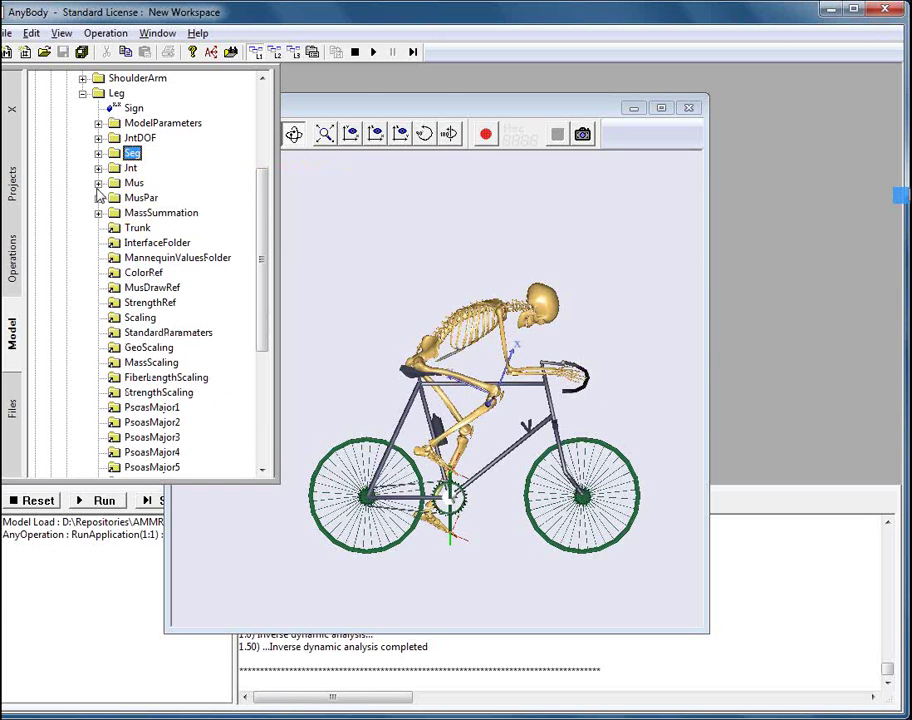
{"action": "left_click", "coordinate": [98, 184]}
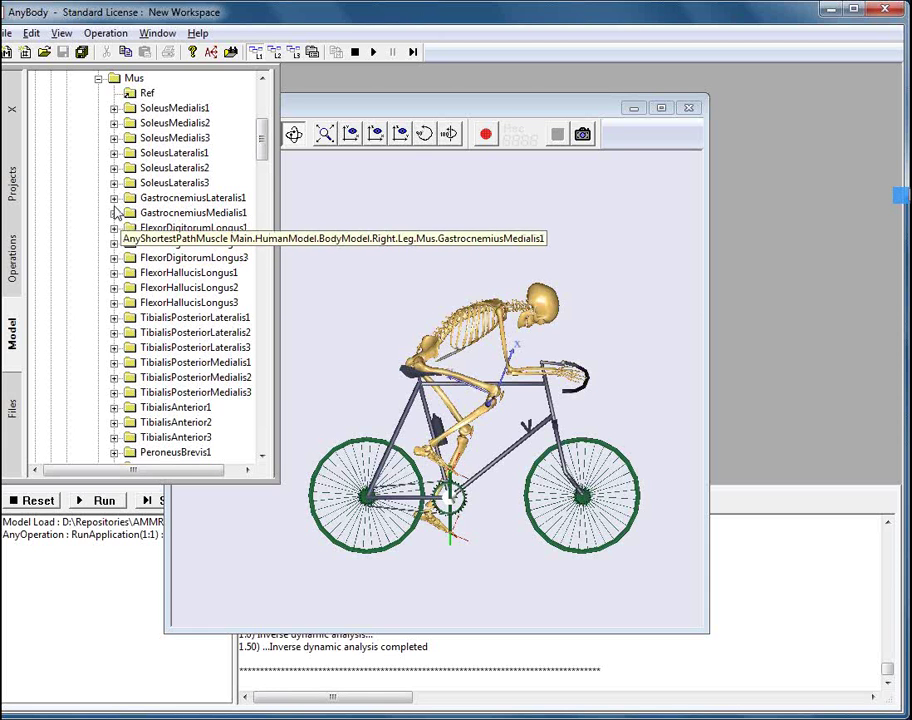
{"action": "left_click", "coordinate": [114, 213]}
{"action": "left_click", "coordinate": [177, 84]}
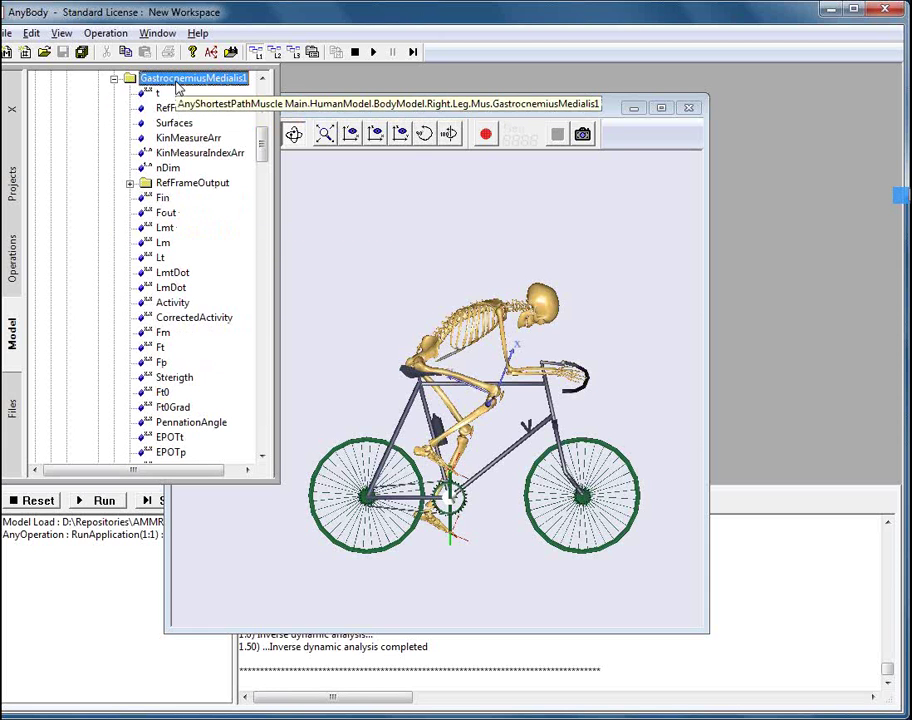
{"action": "right_click", "coordinate": [177, 84]}
{"action": "mouse_move", "coordinate": [215, 172]}
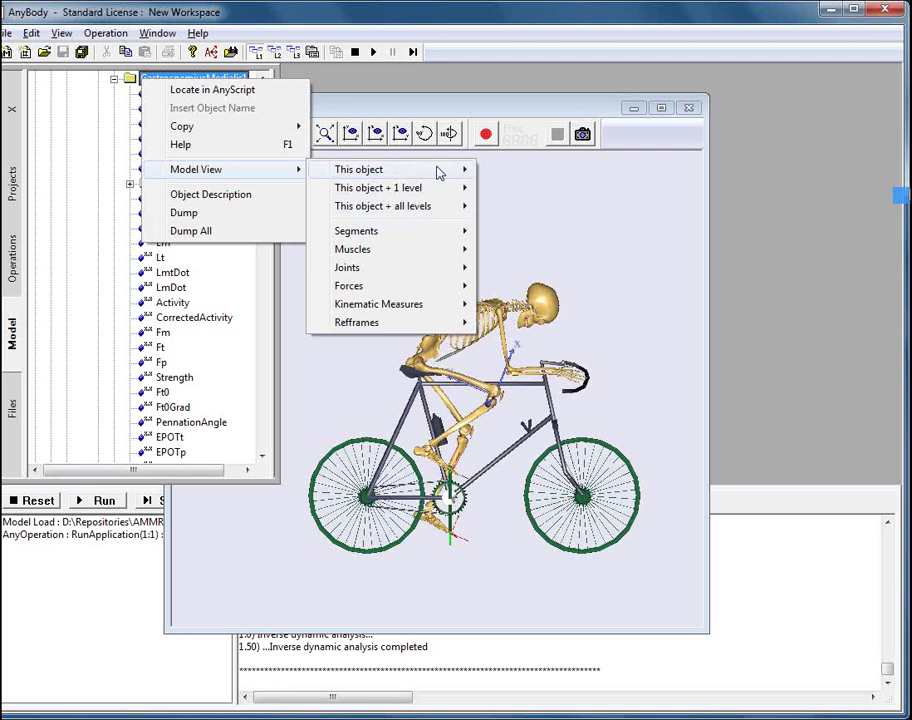
{"action": "mouse_move", "coordinate": [430, 208]}
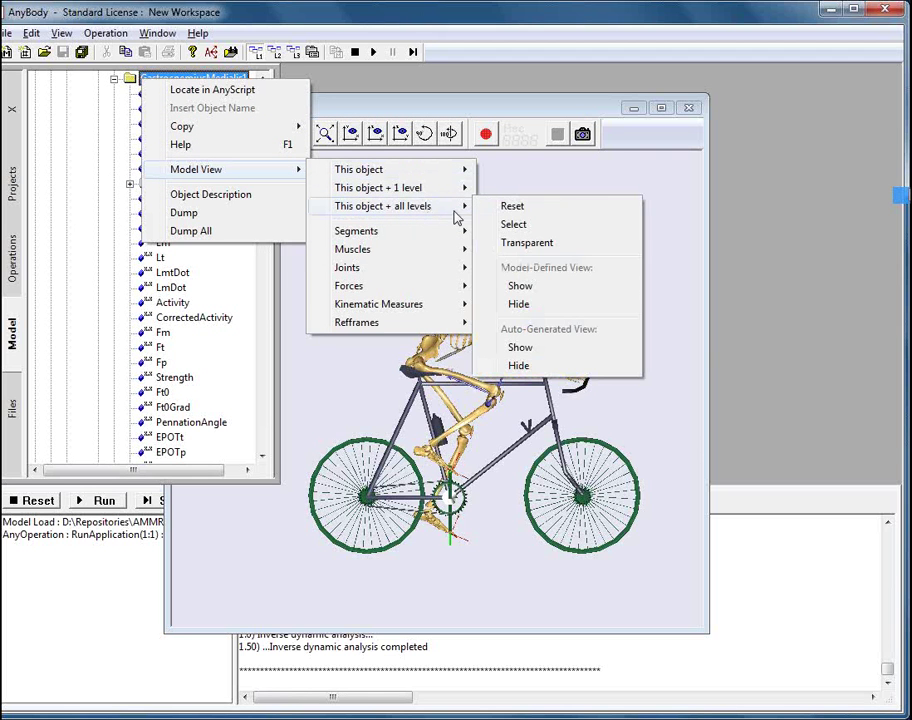
{"action": "left_click", "coordinate": [520, 286]}
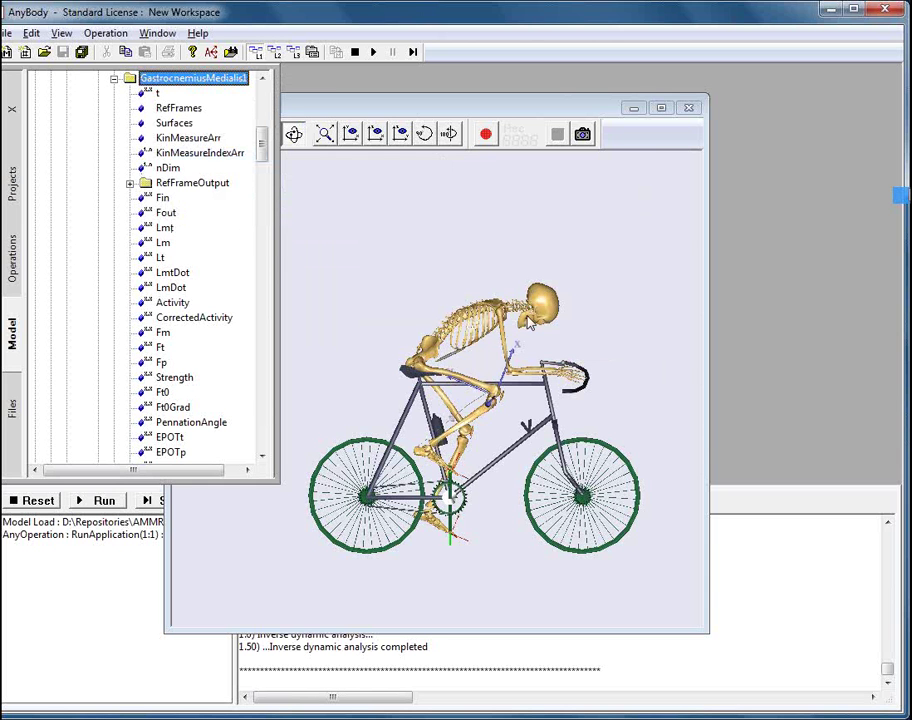
- Locate the drawing object of the displayed GastrocnemiusMedialis1 muscle in the model tree
{"action": "mouse_move", "coordinate": [453, 428]}
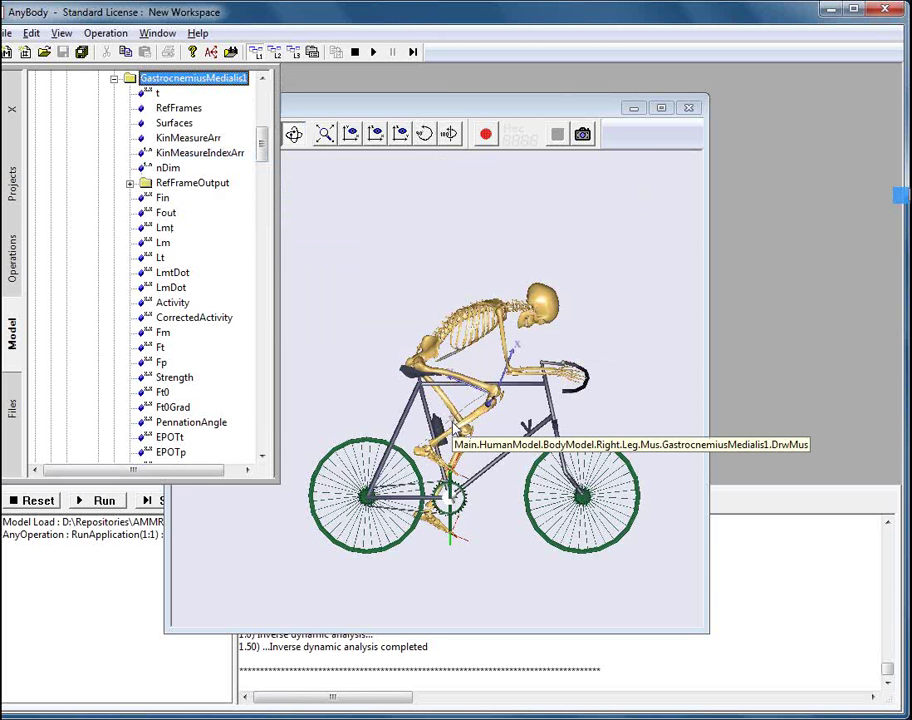
{"action": "left_click", "coordinate": [453, 428]}
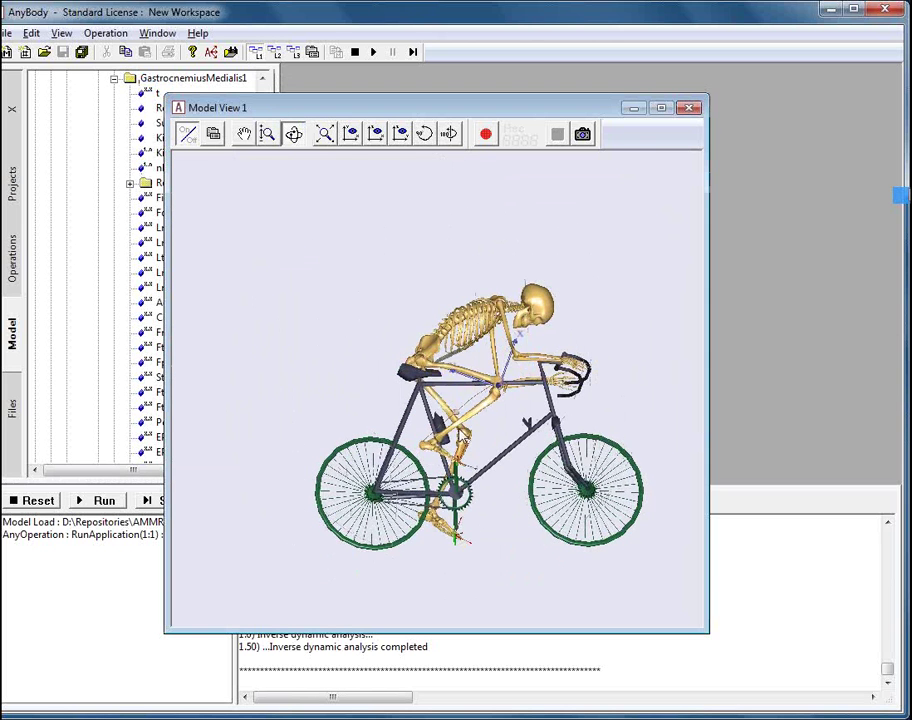
{"action": "left_click_drag", "start_coordinate": [455, 425], "coordinate": [478, 419]}
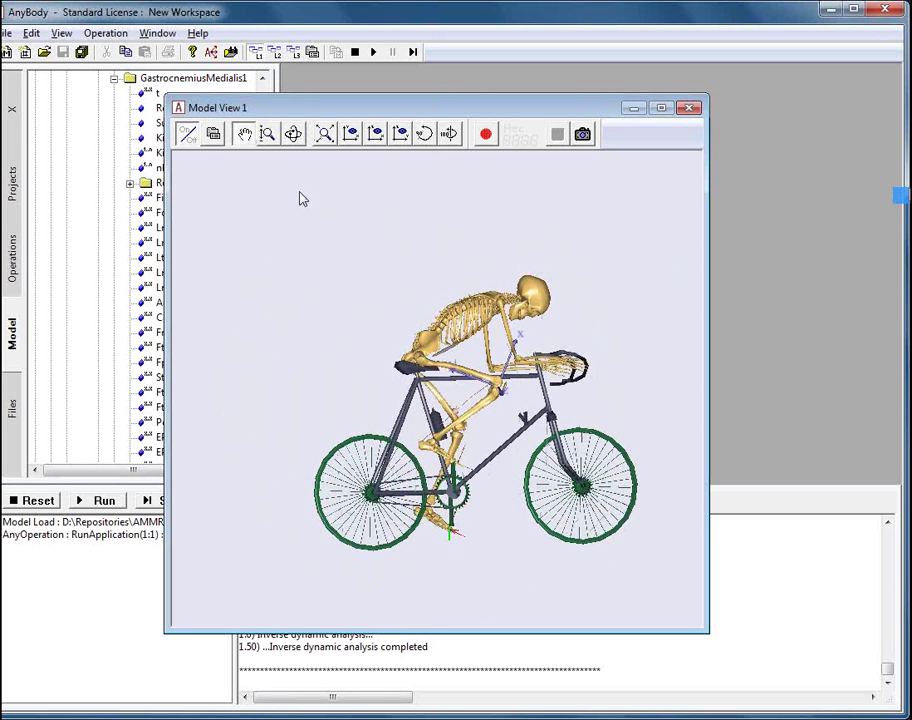
{"action": "left_click_drag", "start_coordinate": [456, 410], "coordinate": [566, 291]}
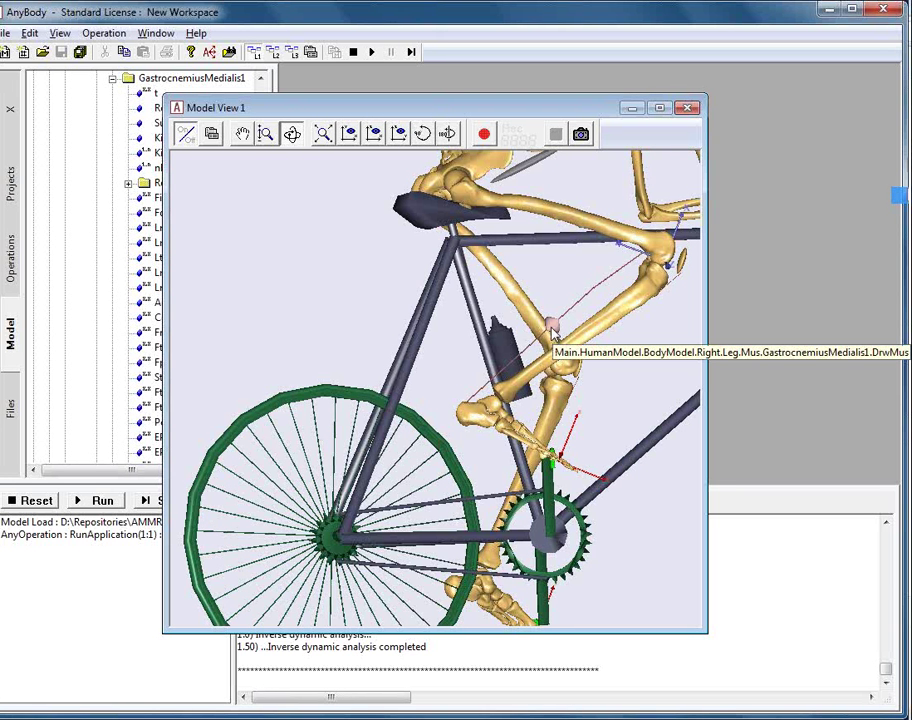
{"action": "left_click", "coordinate": [553, 333]}
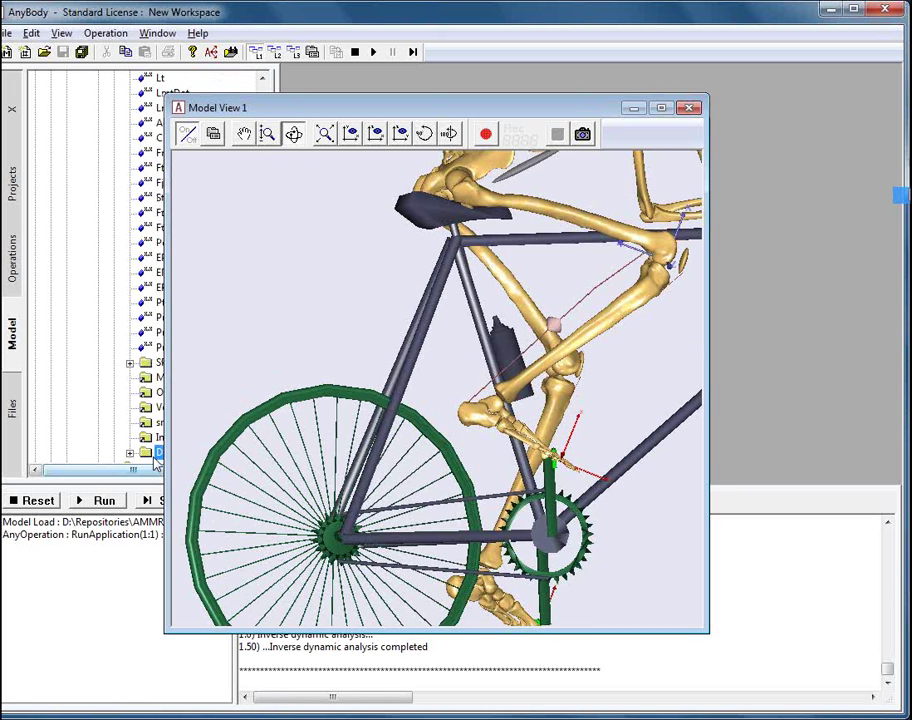
{"action": "left_click", "coordinate": [162, 455]}
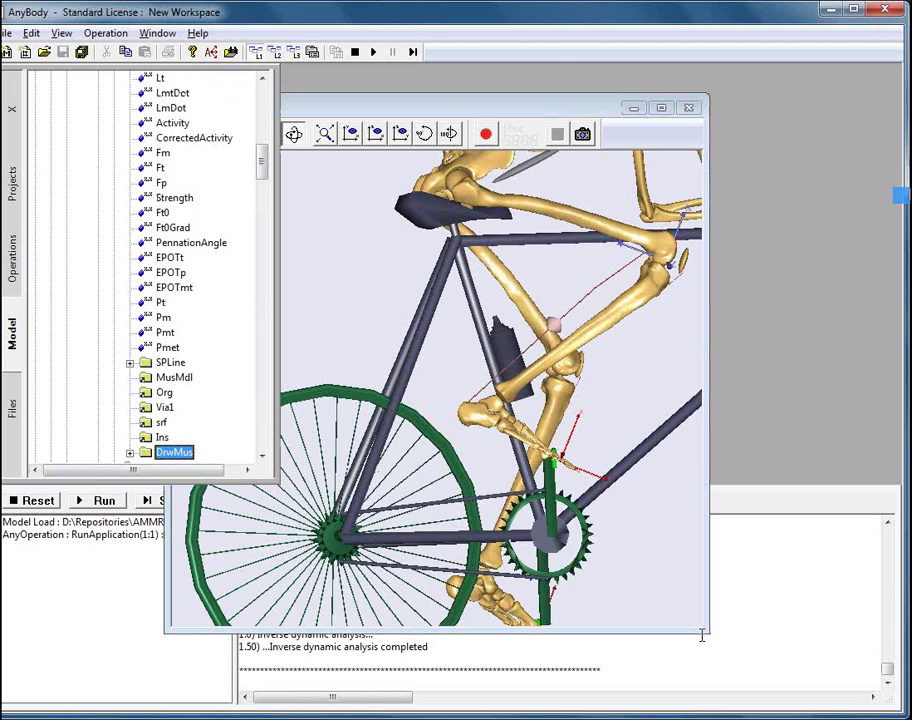
- Enlarge the model view window and hide the model-defined view of all levels under Main, plus the right thigh's KneeJoint node
{"action": "left_click_drag", "start_coordinate": [706, 632], "coordinate": [838, 654]}
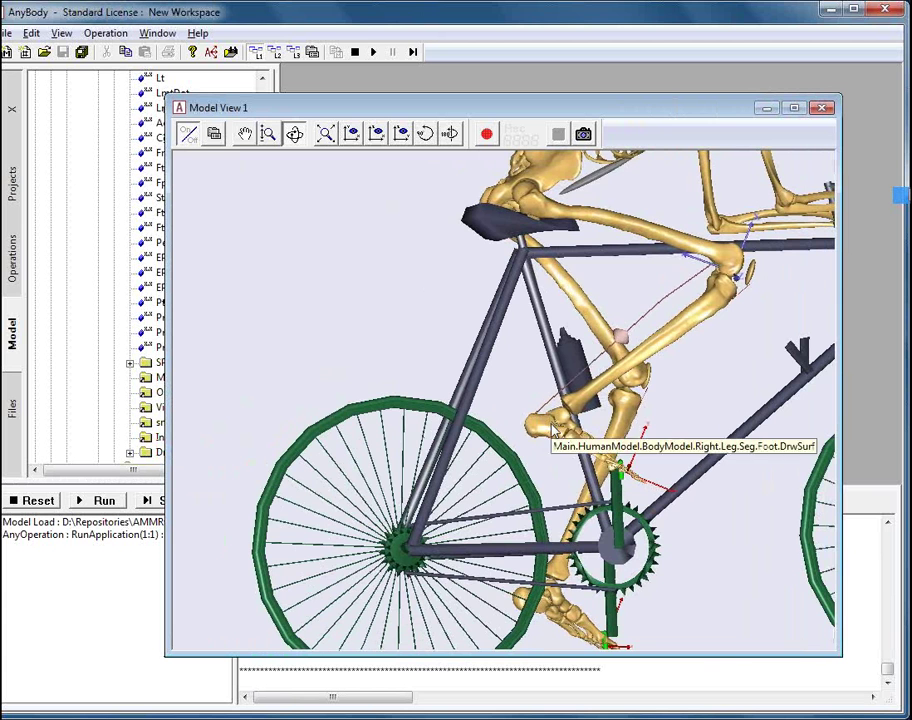
{"action": "scroll", "coordinate": [368, 293], "scroll_direction": "down", "scroll_amount": 6}
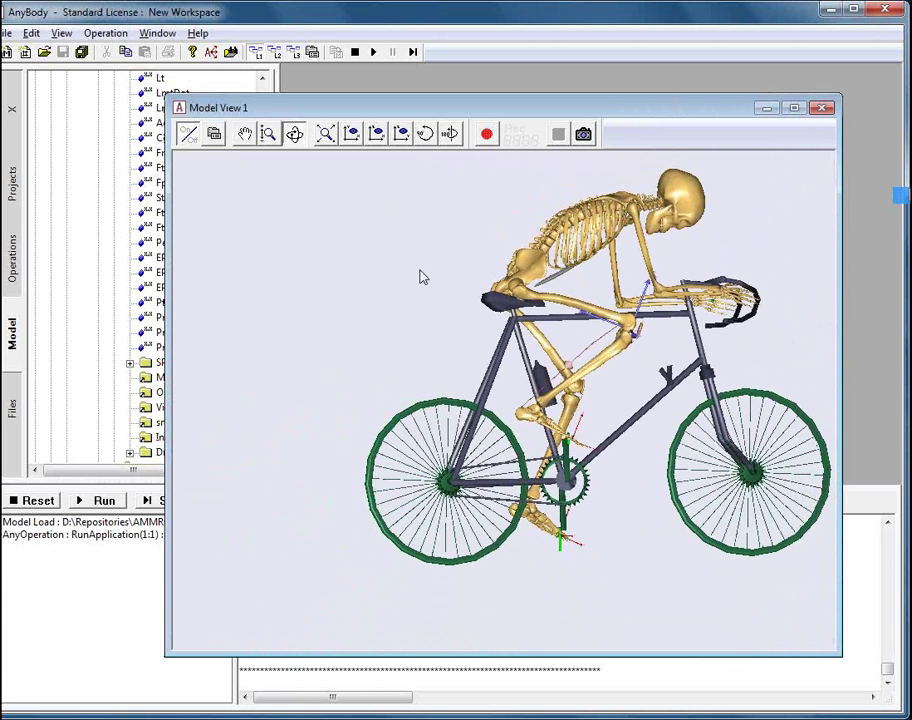
{"action": "right_click", "coordinate": [322, 283]}
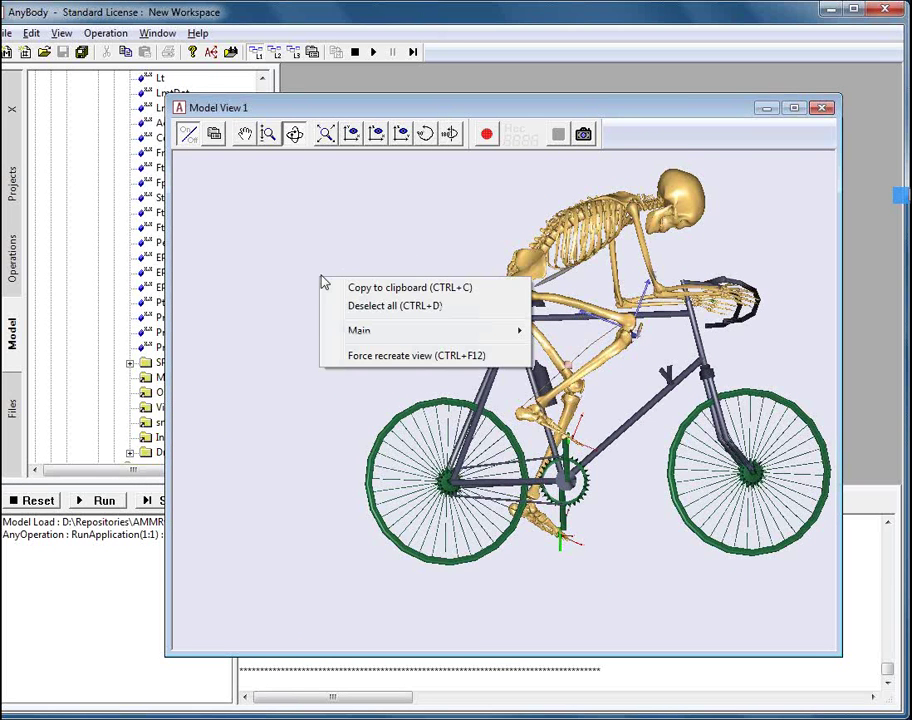
{"action": "mouse_move", "coordinate": [368, 335]}
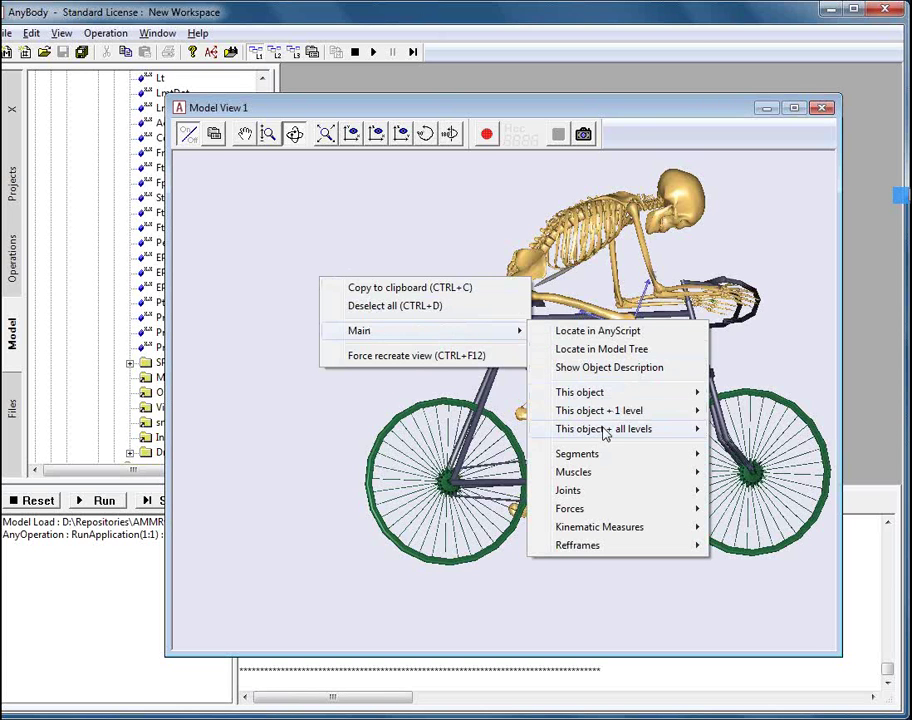
{"action": "mouse_move", "coordinate": [604, 432]}
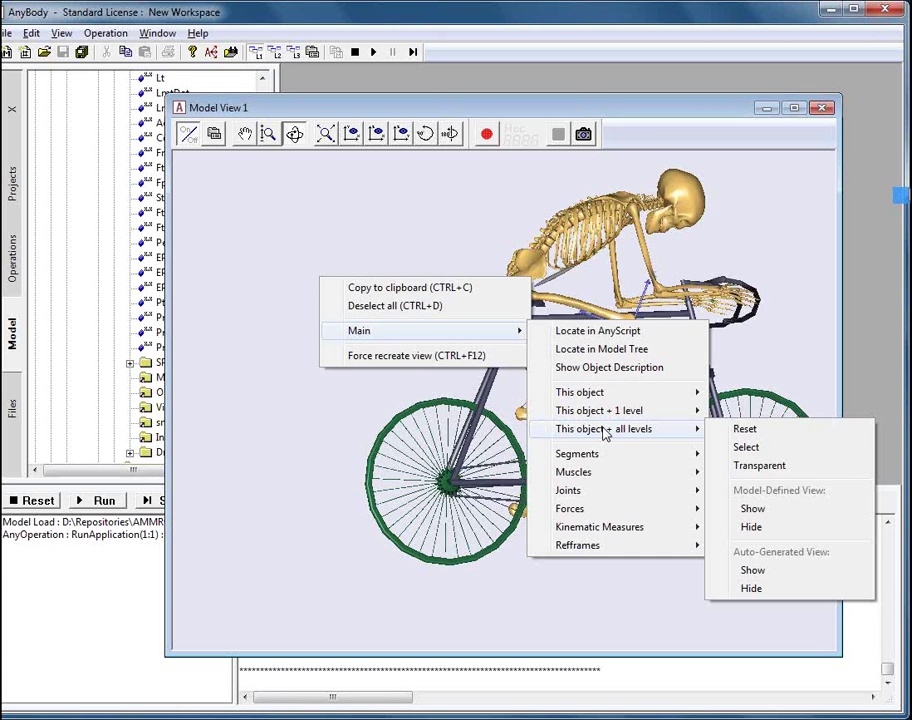
{"action": "left_click", "coordinate": [758, 530]}
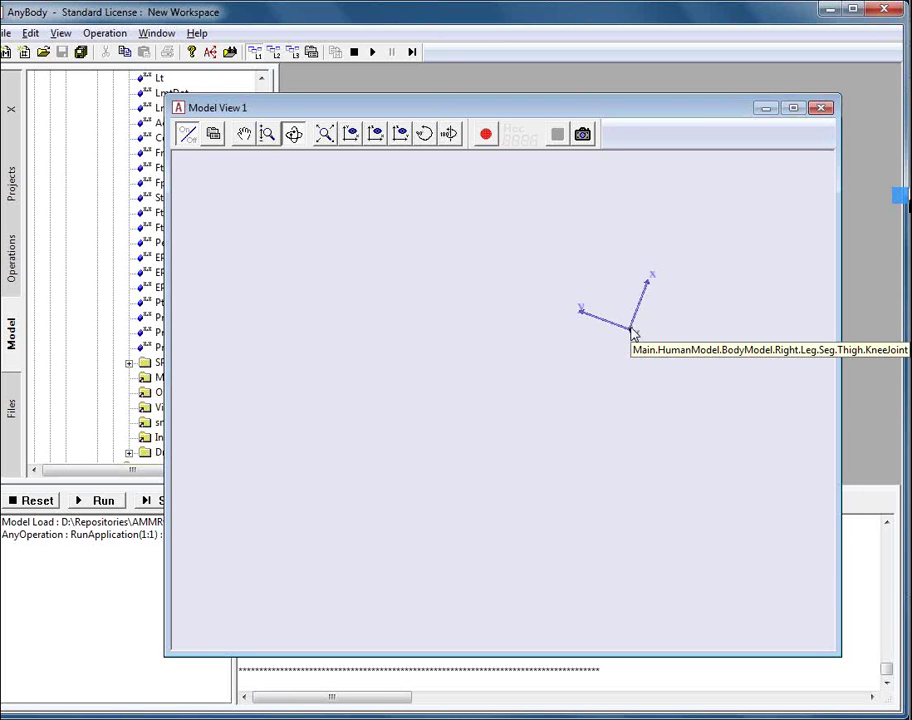
{"action": "right_click", "coordinate": [632, 331]}
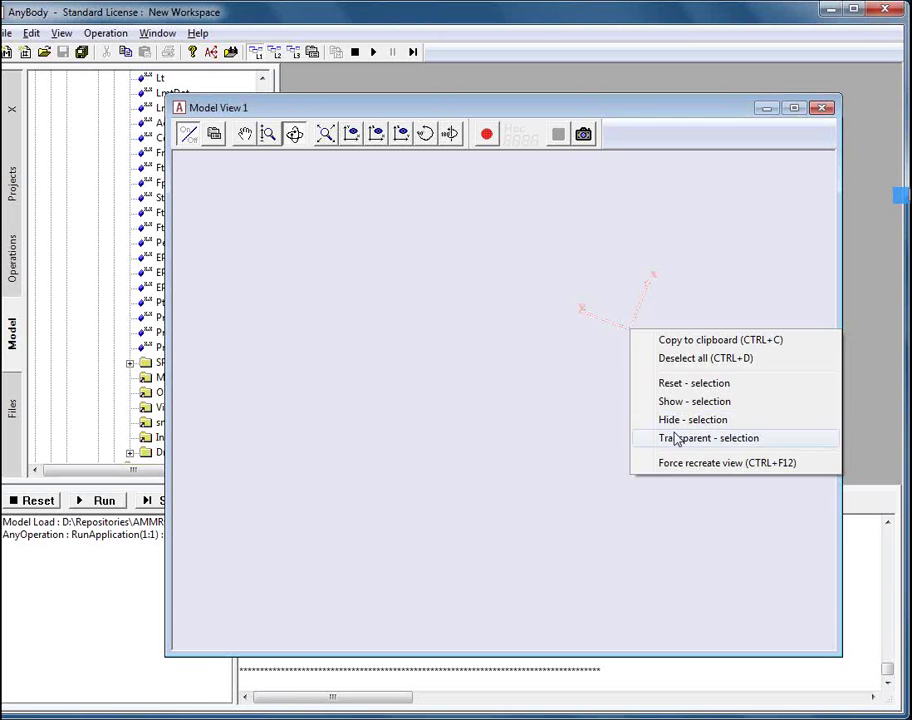
{"action": "left_click", "coordinate": [676, 422]}
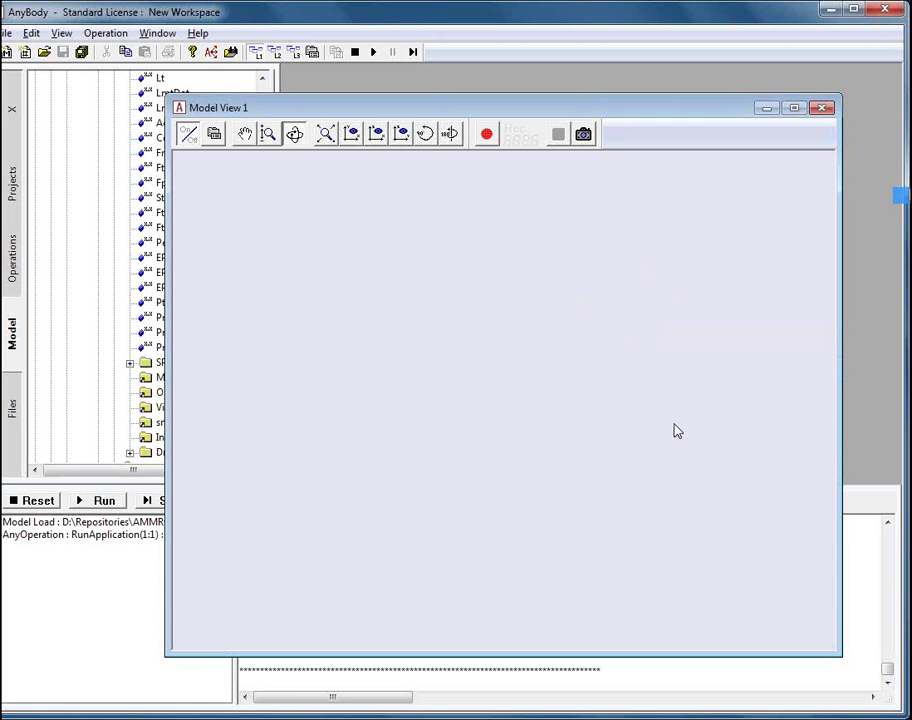
- Collapse the right leg's Mus folder in the model tree and expand its Seg folder down to the Thigh segment
{"action": "left_click", "coordinate": [13, 338]}
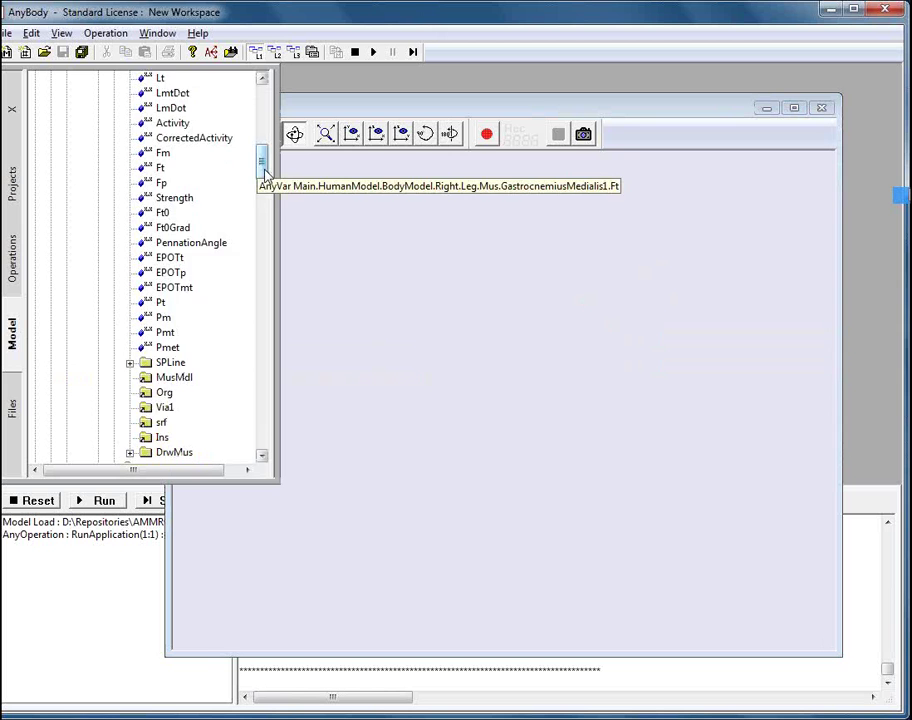
{"action": "scroll", "coordinate": [263, 160], "scroll_direction": "up", "scroll_amount": 4}
{"action": "scroll", "coordinate": [267, 157], "scroll_direction": "up", "scroll_amount": 5}
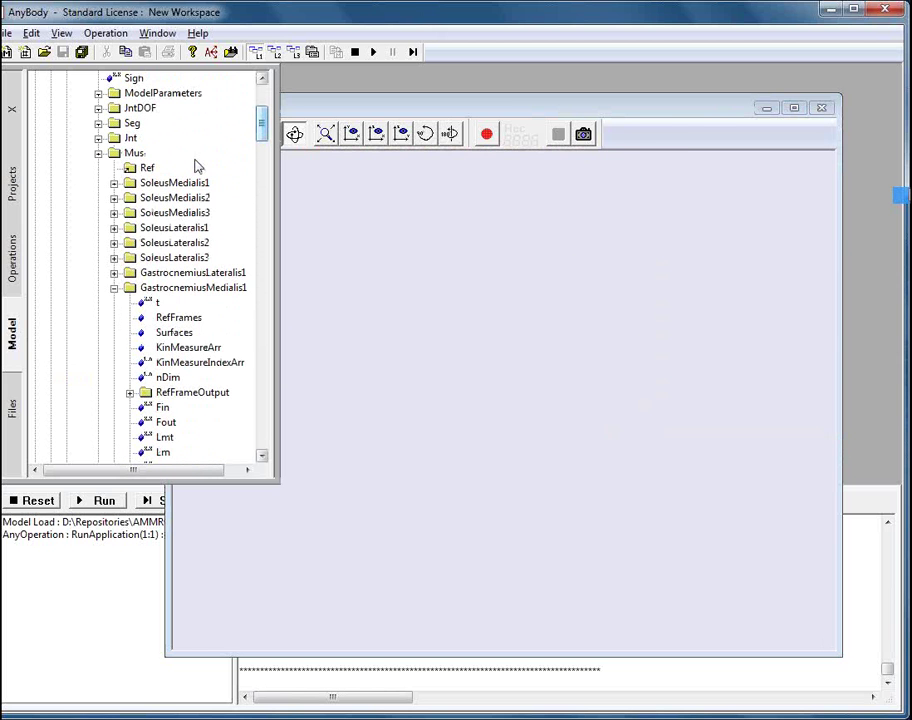
{"action": "left_click", "coordinate": [98, 153]}
{"action": "left_click", "coordinate": [98, 123]}
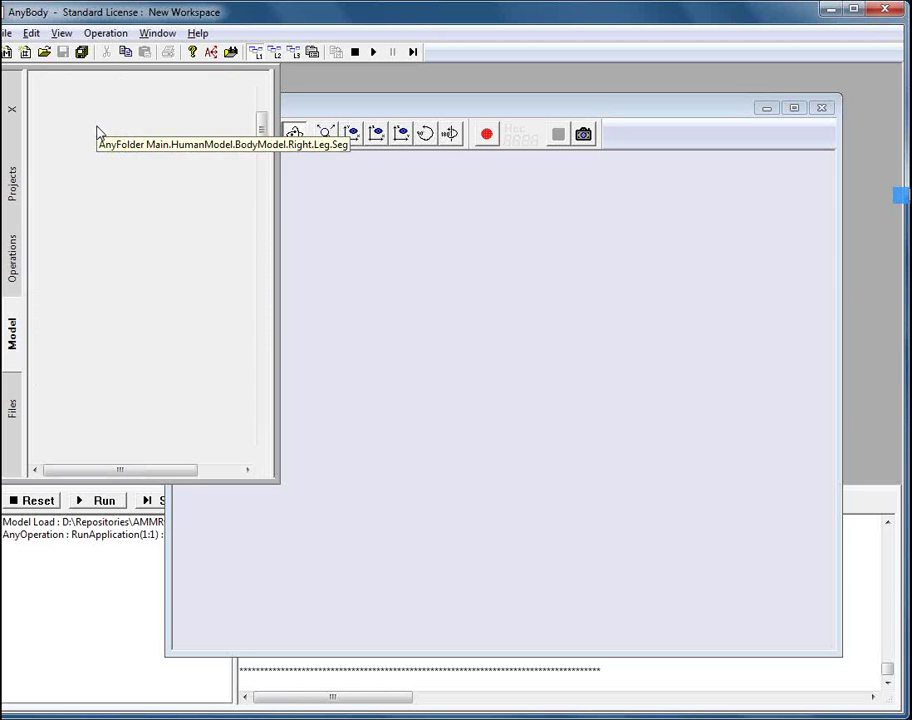
{"action": "left_click", "coordinate": [150, 154]}
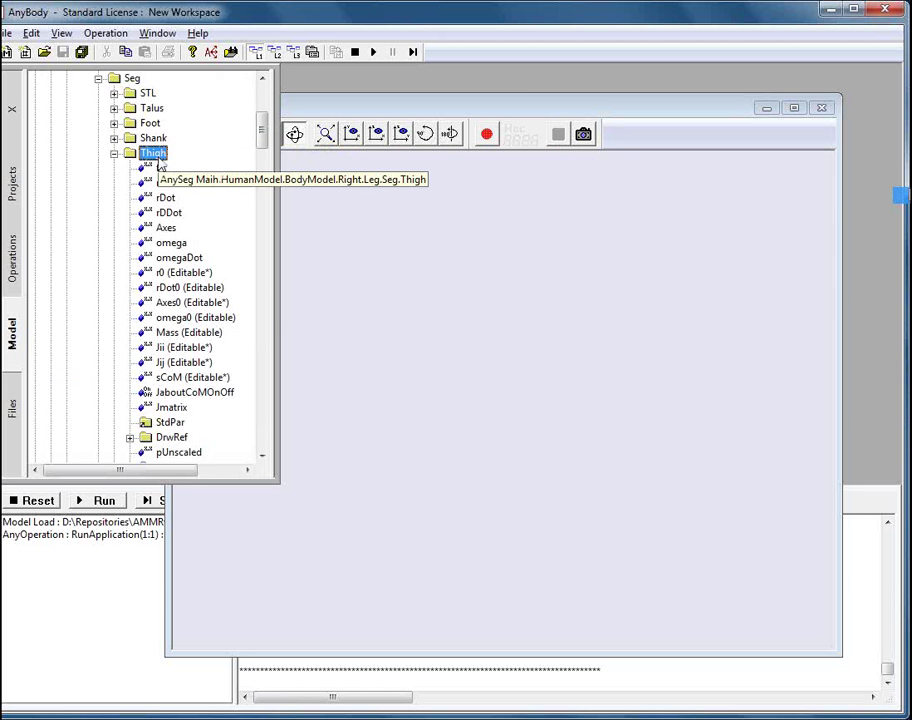
- Show the model-defined view of the right Thigh segment for this object only
{"action": "right_click", "coordinate": [148, 155]}
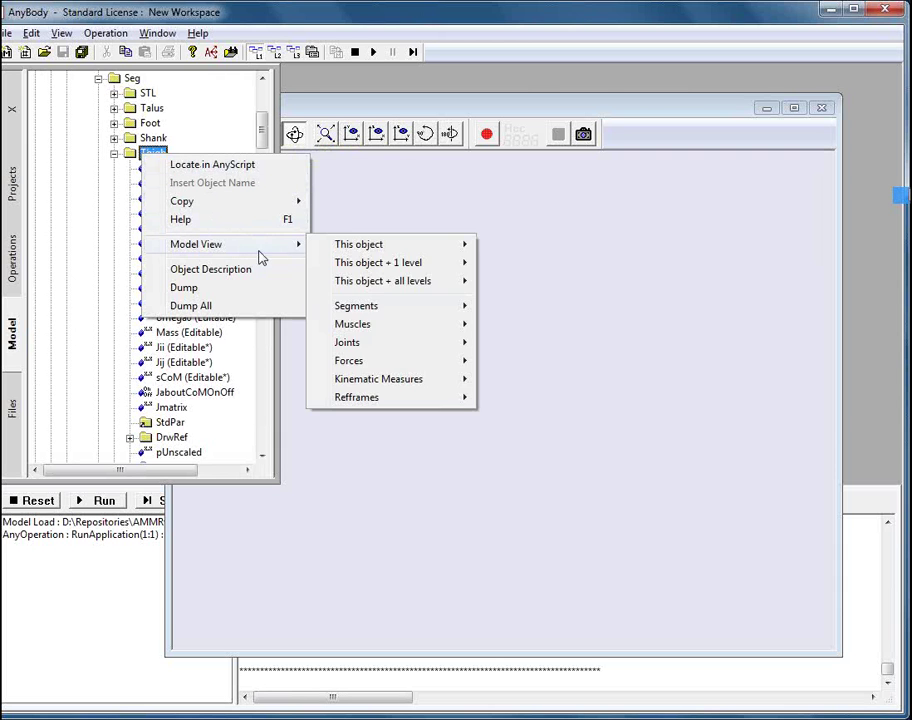
{"action": "mouse_move", "coordinate": [297, 248]}
{"action": "mouse_move", "coordinate": [399, 248]}
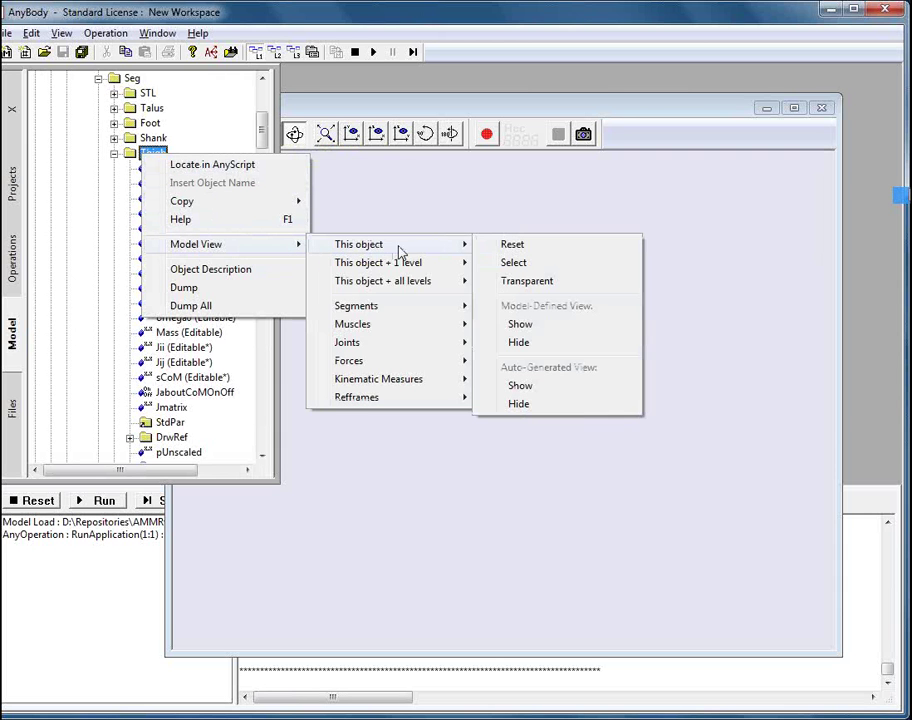
{"action": "left_click", "coordinate": [553, 332]}
{"action": "left_click_drag", "start_coordinate": [550, 332], "coordinate": [664, 375]}
{"action": "left_click_drag", "start_coordinate": [637, 448], "coordinate": [585, 415]}
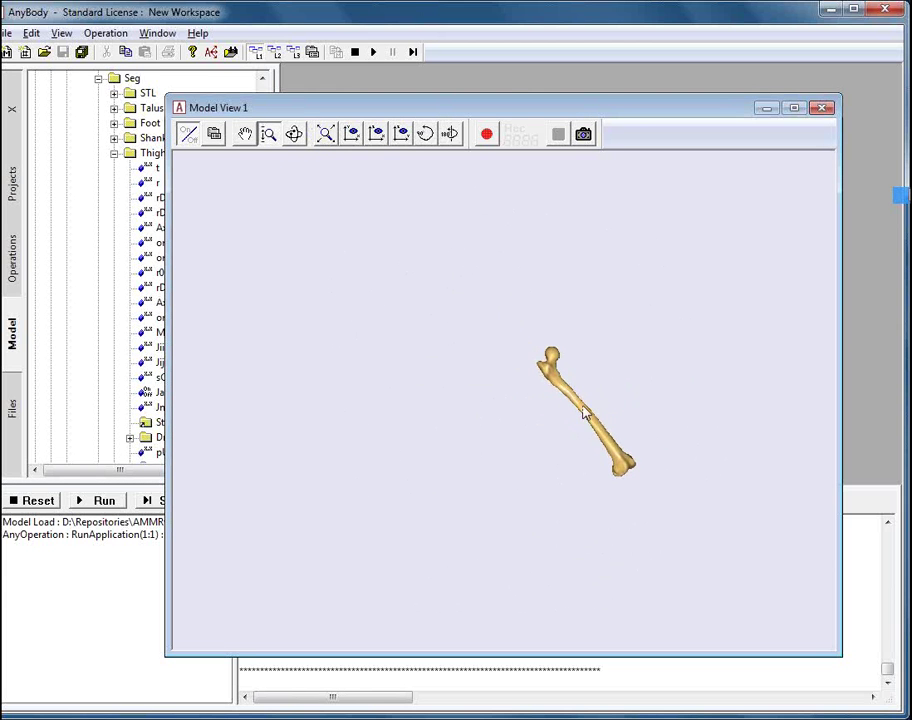
{"action": "left_click_drag", "start_coordinate": [668, 442], "coordinate": [546, 391]}
{"action": "left_click_drag", "start_coordinate": [668, 468], "coordinate": [550, 458]}
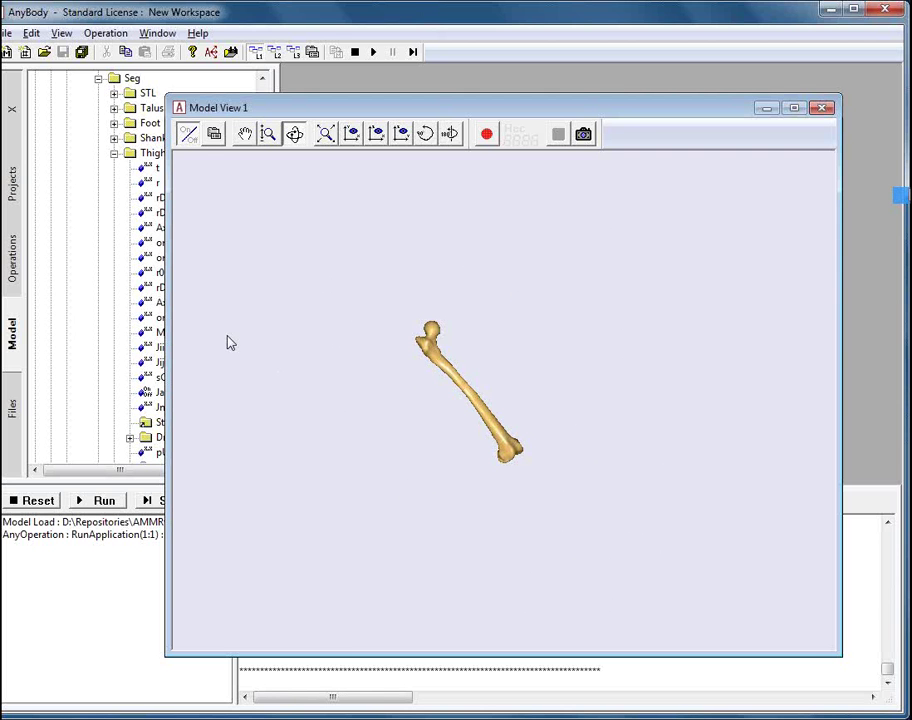
- Collapse the Thigh and Seg folders and expand the right leg's Jnt folder in the model tree
{"action": "left_click", "coordinate": [113, 153]}
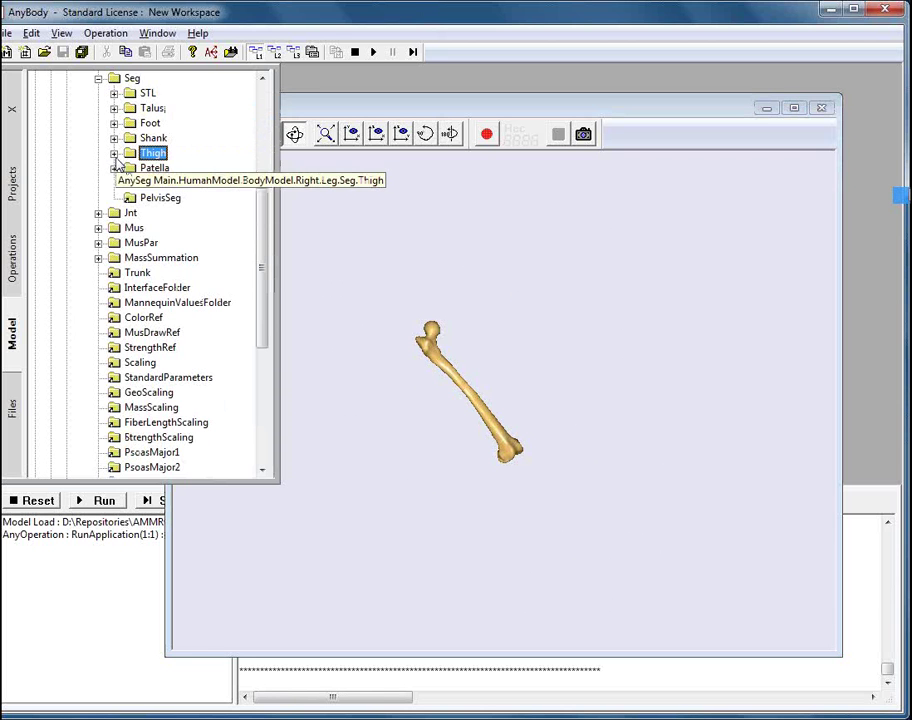
{"action": "left_click", "coordinate": [98, 79]}
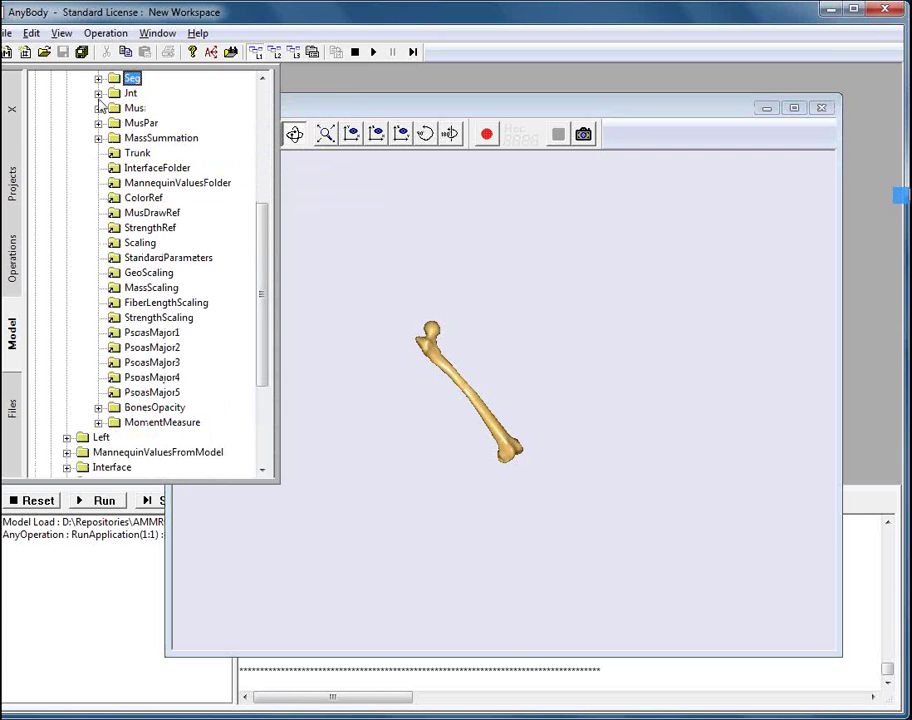
{"action": "left_click", "coordinate": [98, 93]}
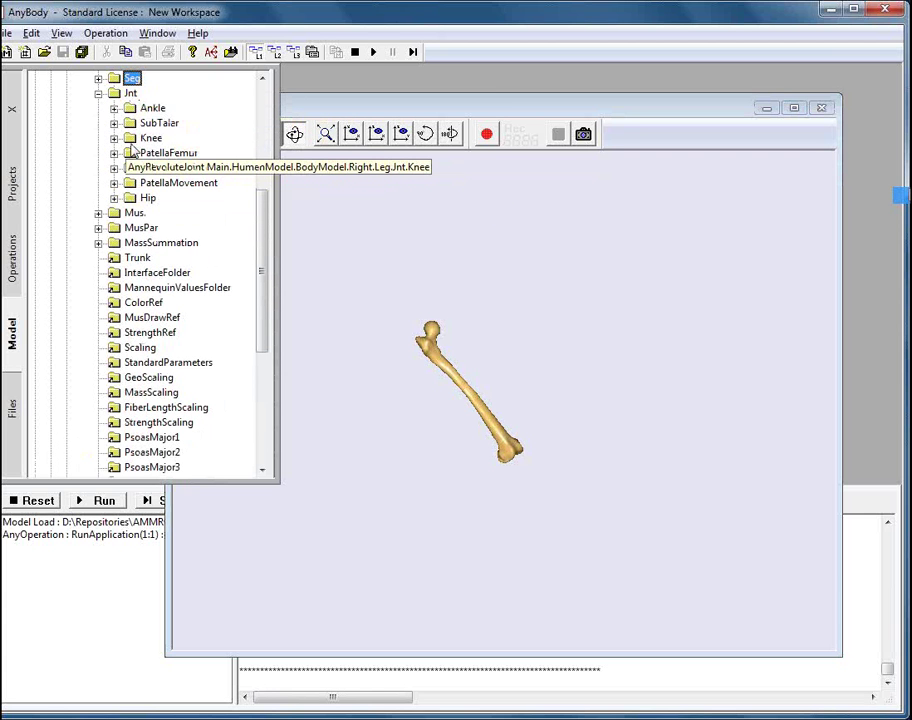
- Show the auto-generated view of the right leg's Knee joint, including all its levels
{"action": "left_click", "coordinate": [140, 140]}
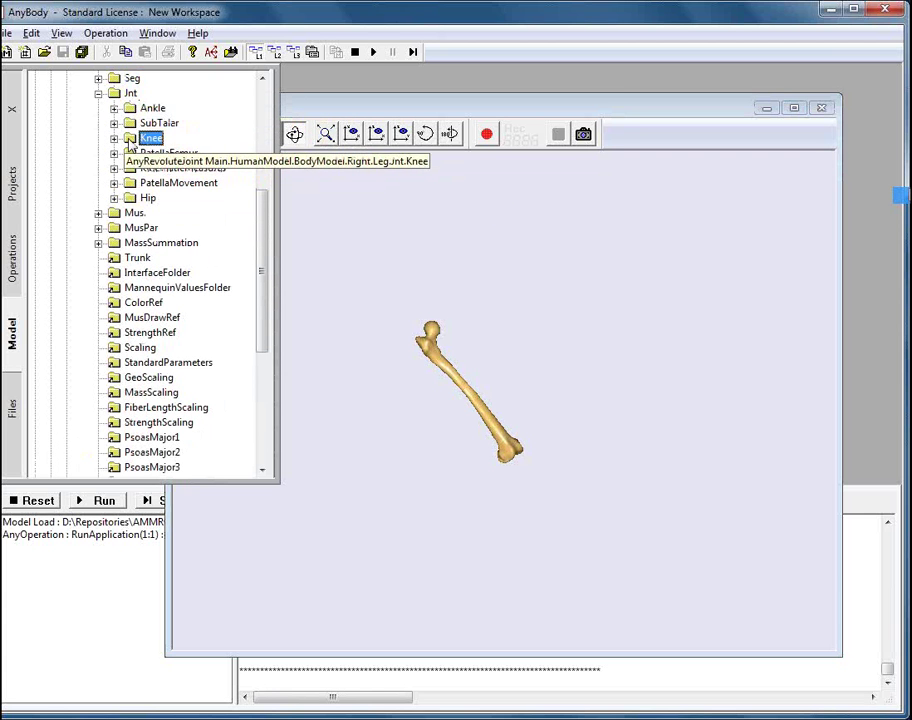
{"action": "right_click", "coordinate": [134, 144]}
{"action": "mouse_move", "coordinate": [237, 236]}
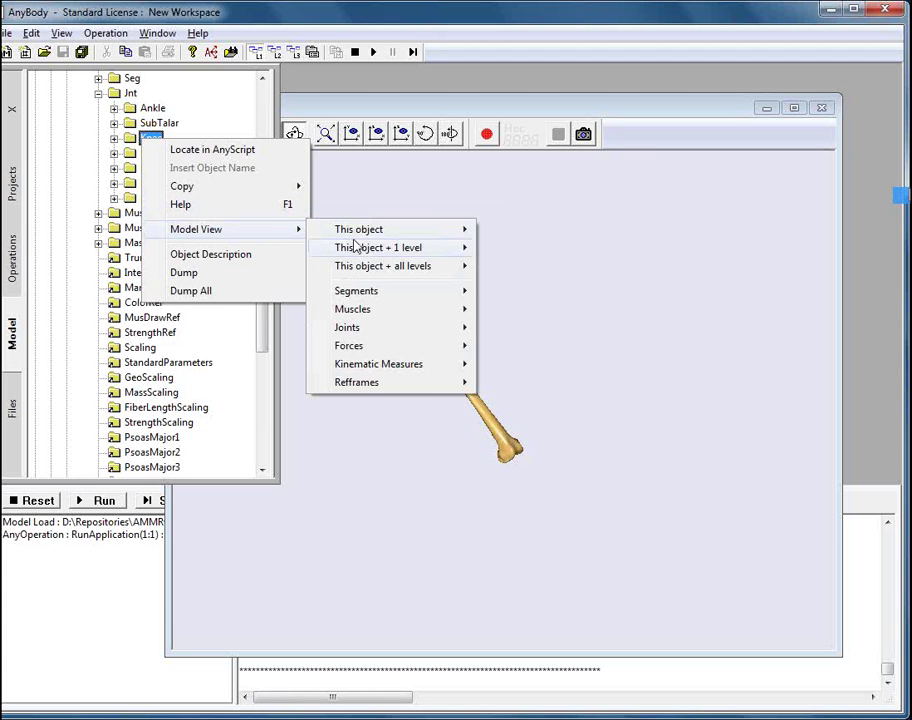
{"action": "mouse_move", "coordinate": [355, 247]}
{"action": "mouse_move", "coordinate": [386, 268]}
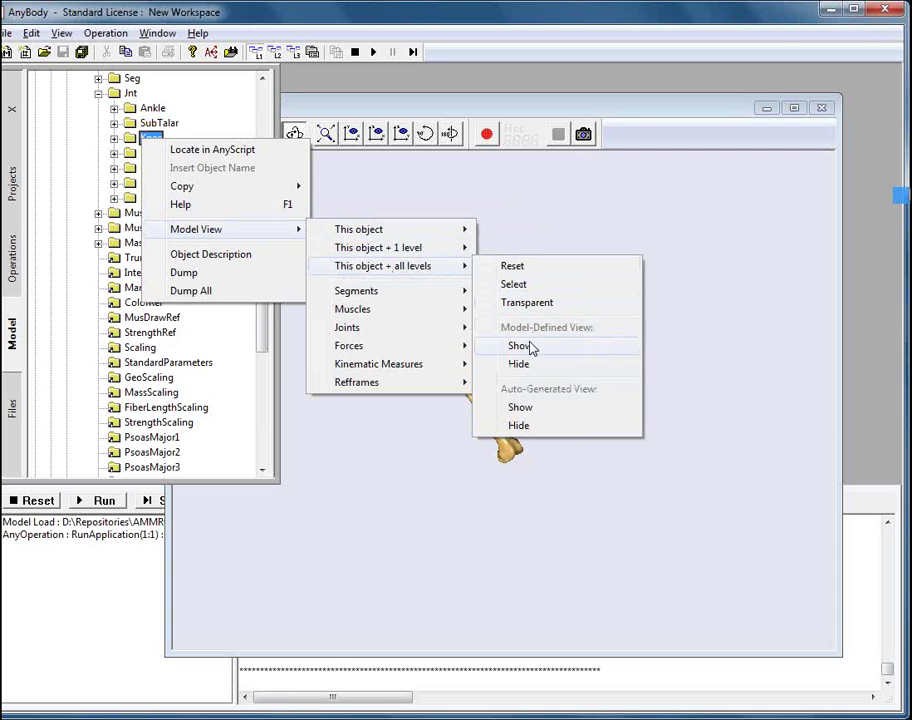
{"action": "left_click", "coordinate": [520, 408]}
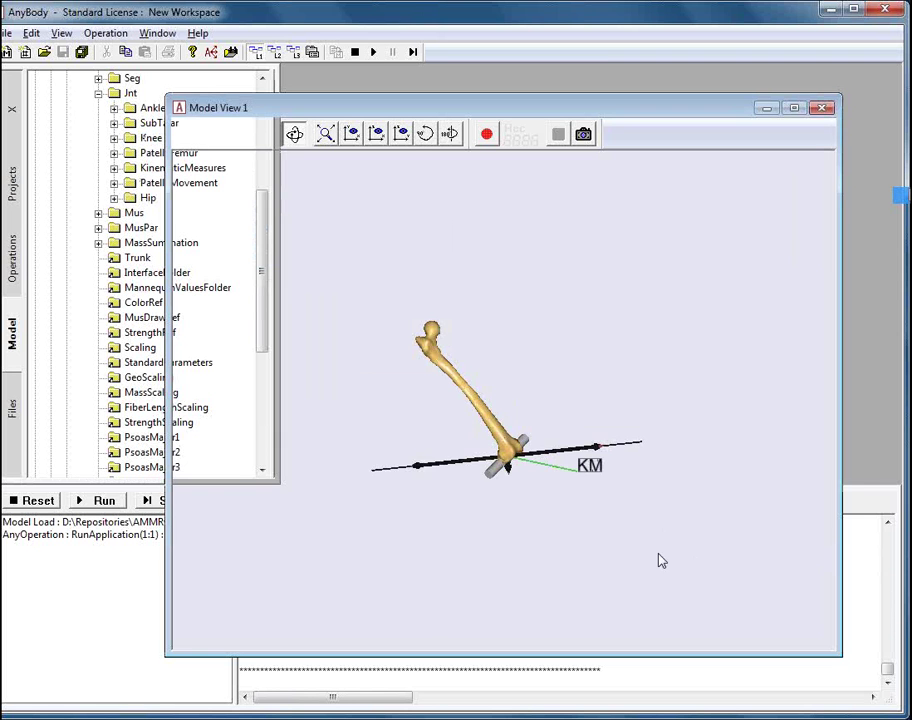
- Run the Study's Replay operation and inspect the right thigh and knee joint's motion in the Model View
{"action": "left_click_drag", "start_coordinate": [618, 461], "coordinate": [517, 448]}
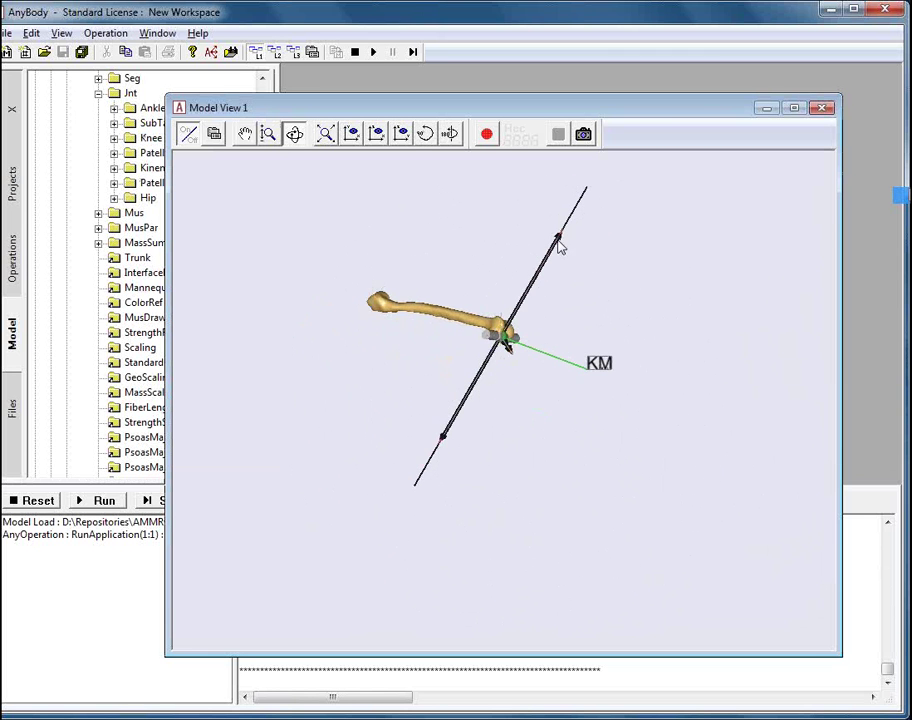
{"action": "left_click_drag", "start_coordinate": [525, 387], "coordinate": [540, 275]}
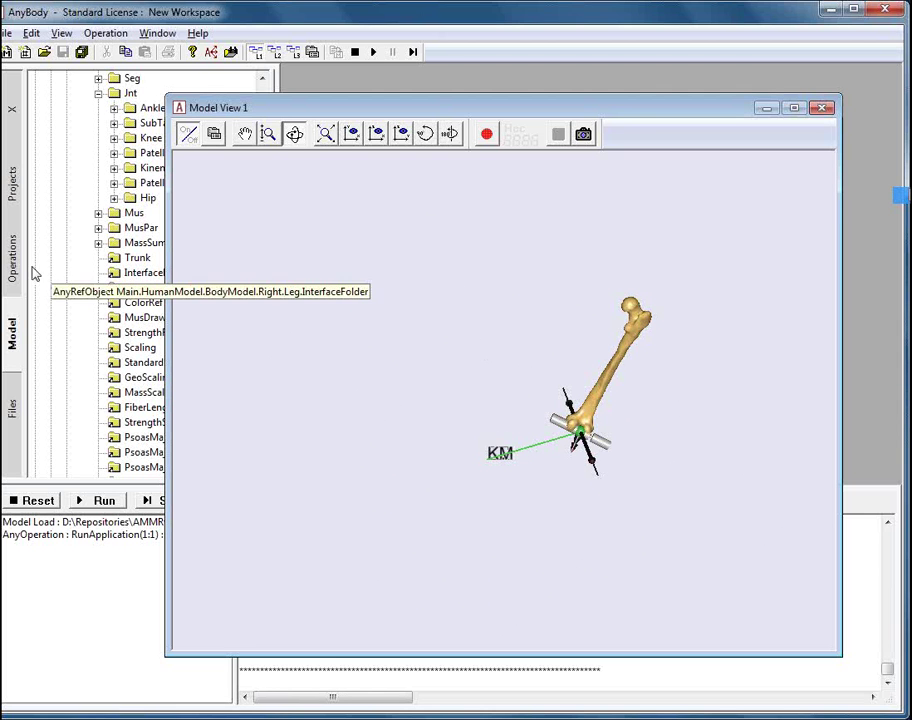
{"action": "mouse_move", "coordinate": [12, 265]}
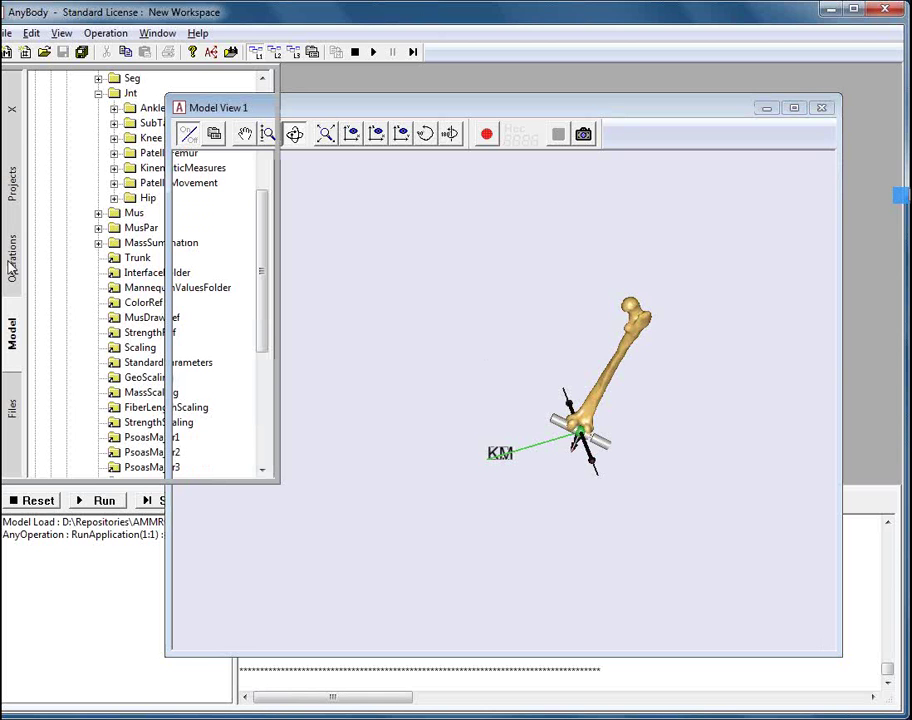
{"action": "left_click", "coordinate": [12, 262]}
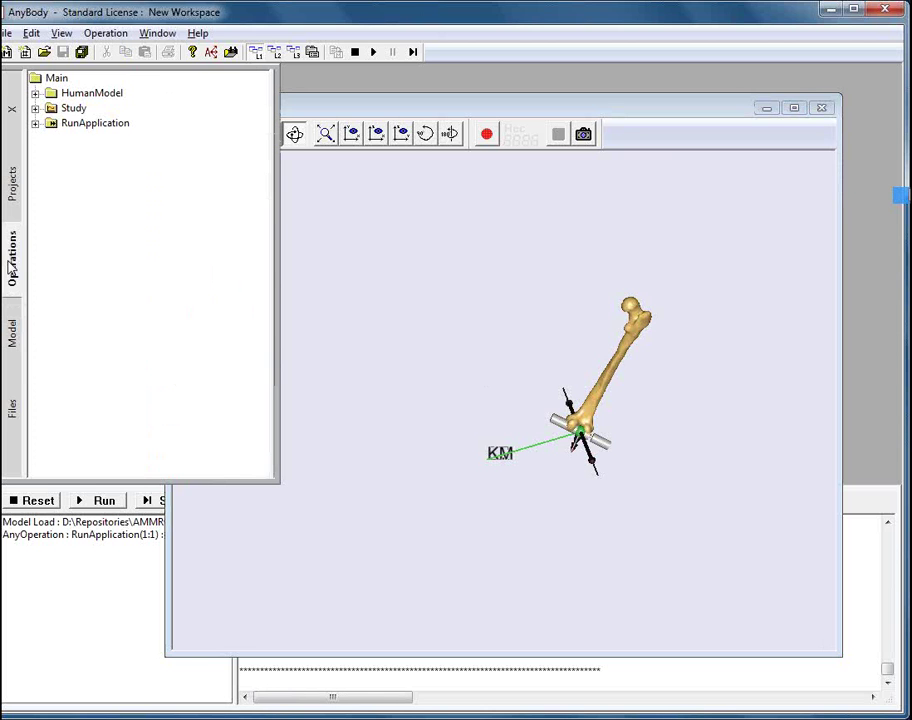
{"action": "left_click", "coordinate": [35, 108]}
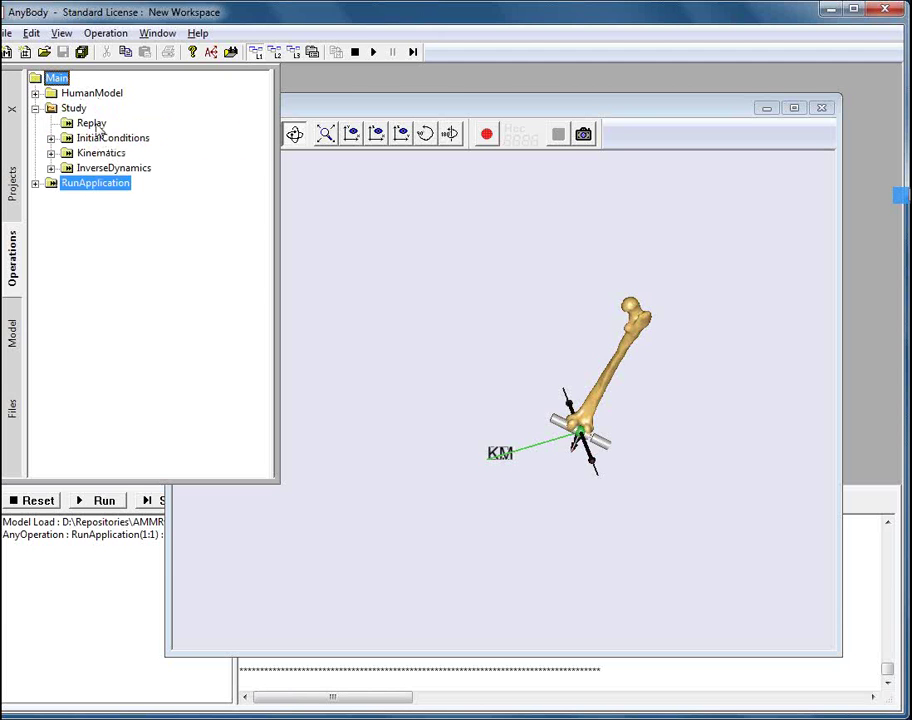
{"action": "left_click", "coordinate": [88, 124]}
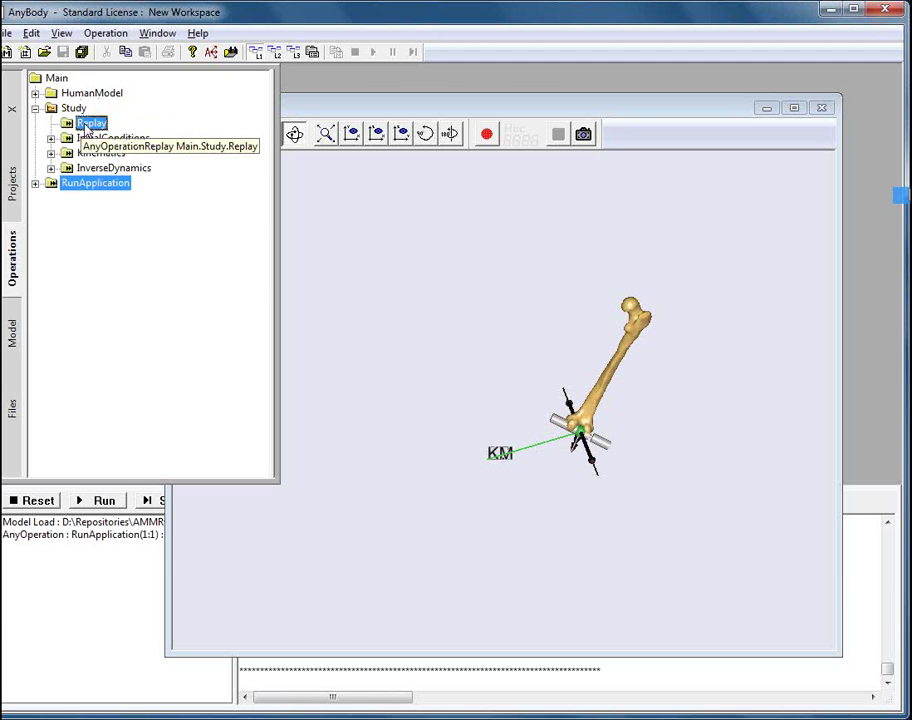
{"action": "left_click", "coordinate": [407, 121]}
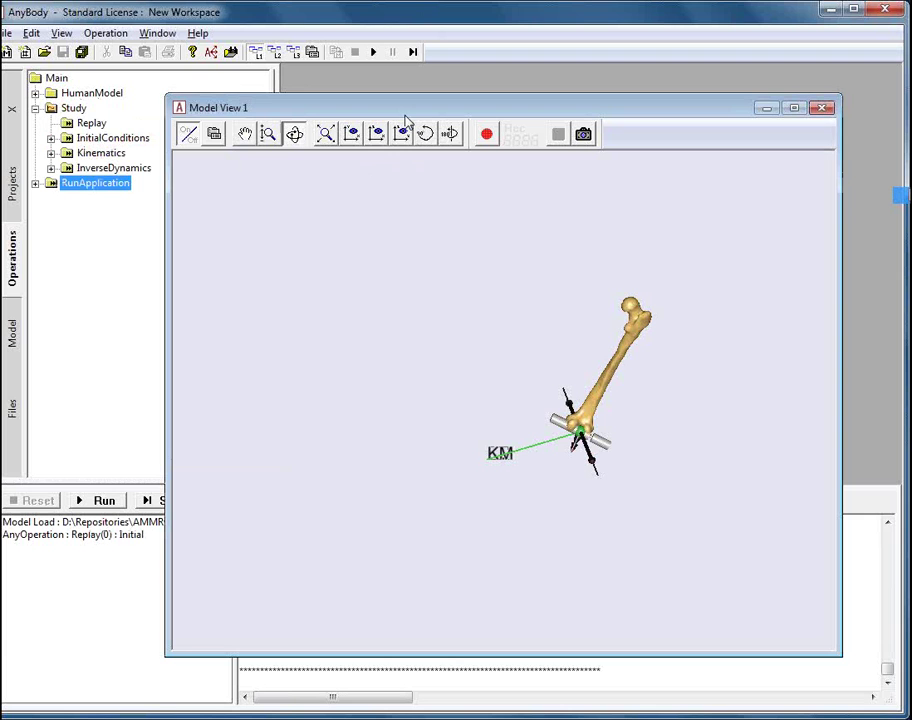
{"action": "left_click", "coordinate": [89, 124]}
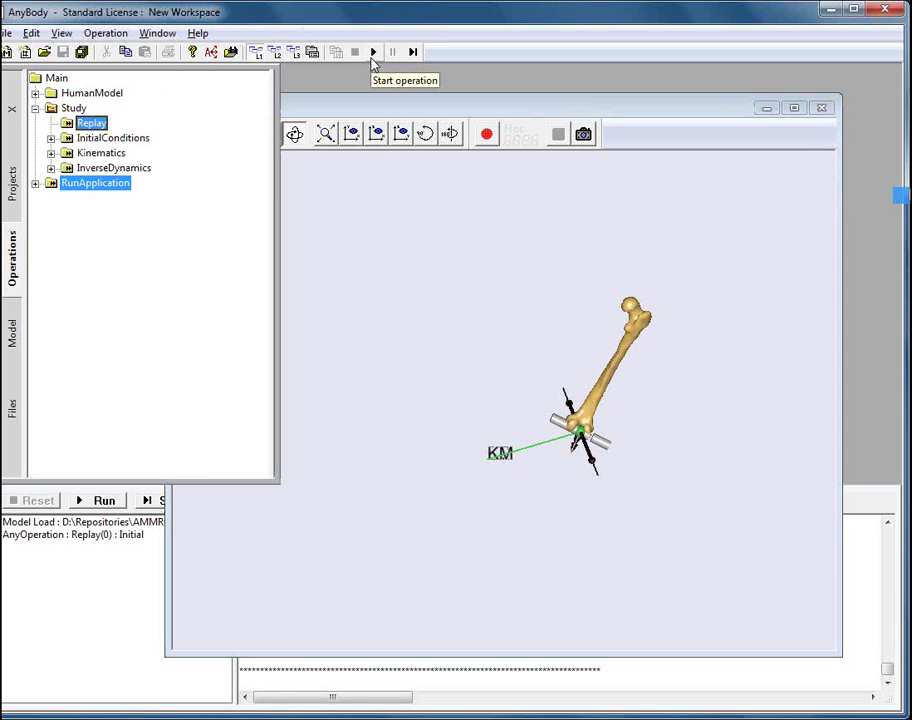
{"action": "left_click", "coordinate": [372, 58]}
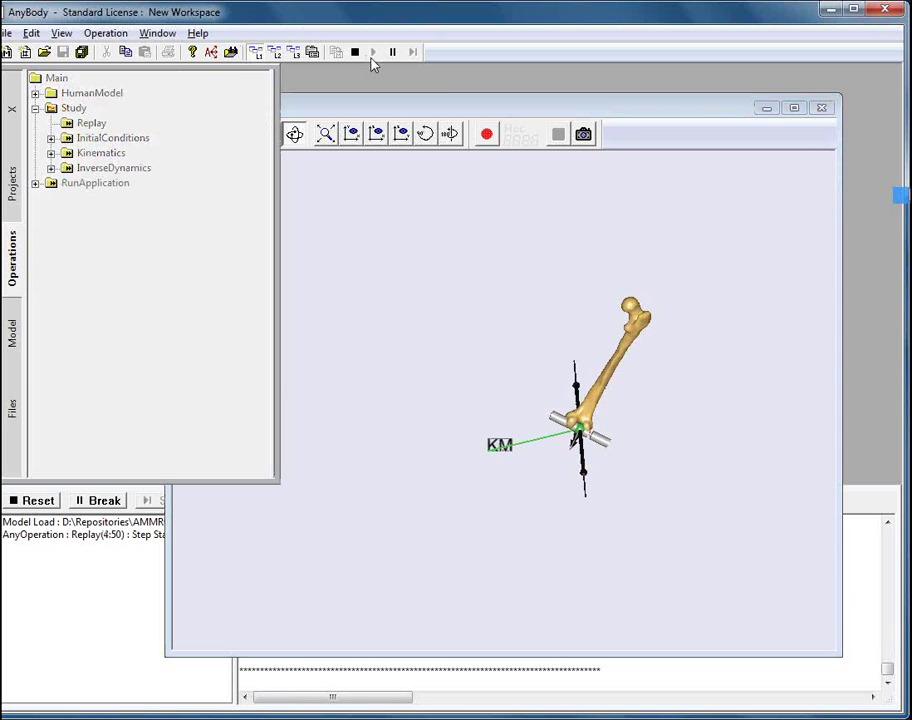
{"action": "left_click_drag", "start_coordinate": [476, 279], "coordinate": [635, 370]}
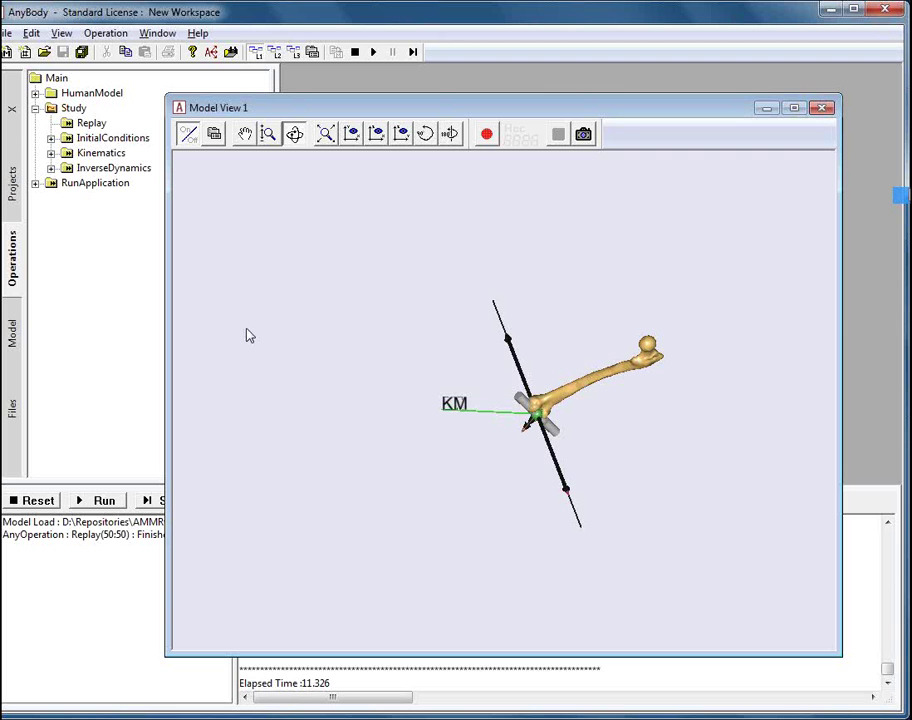
- Reset the display of the Main object and all its levels in the Model View
{"action": "right_click", "coordinate": [243, 255]}
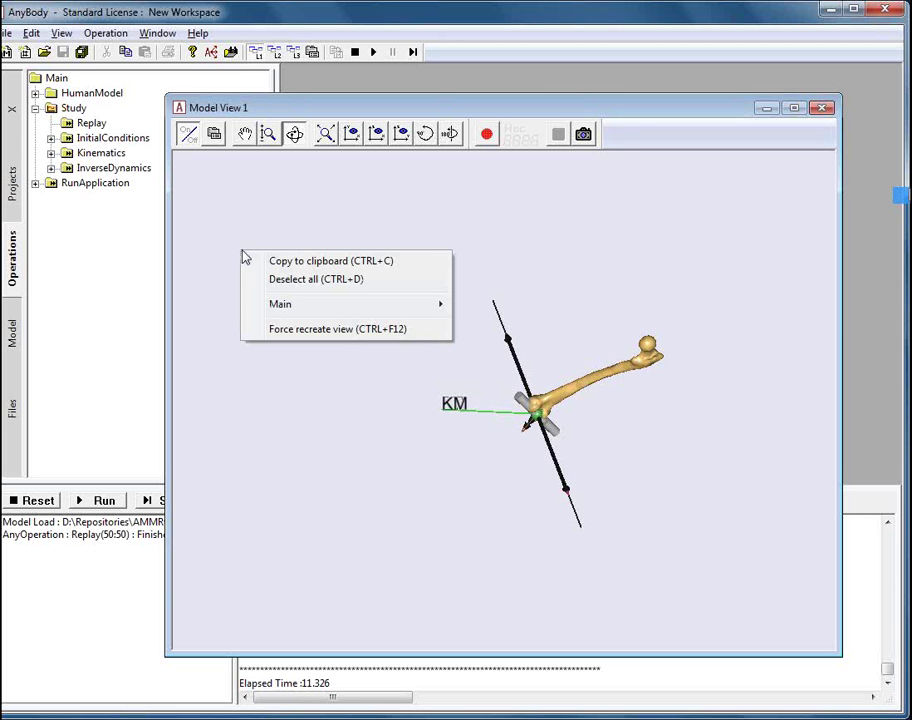
{"action": "mouse_move", "coordinate": [276, 312]}
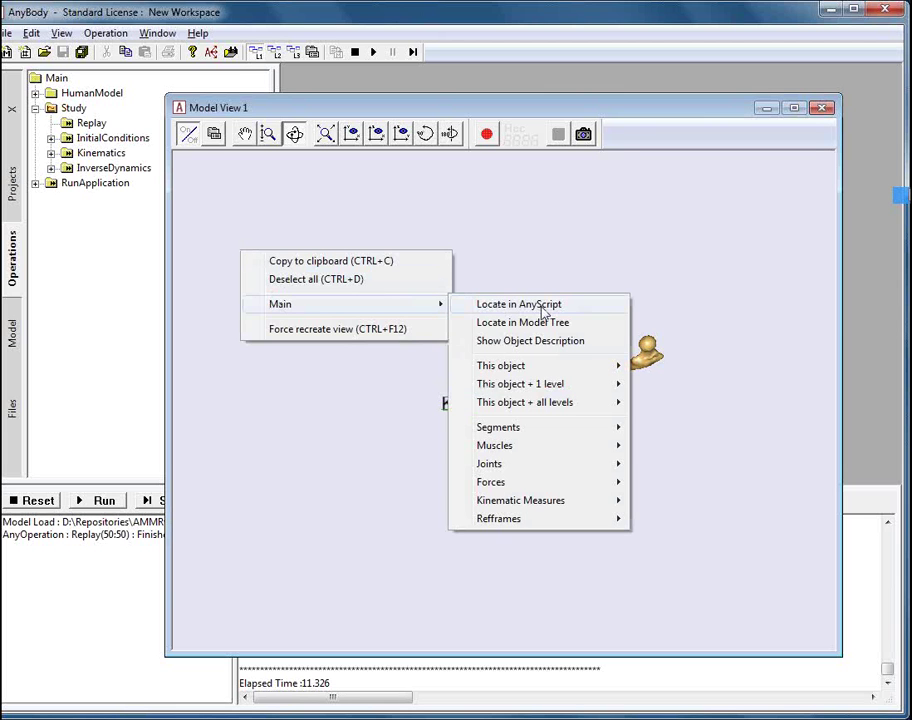
{"action": "mouse_move", "coordinate": [542, 407]}
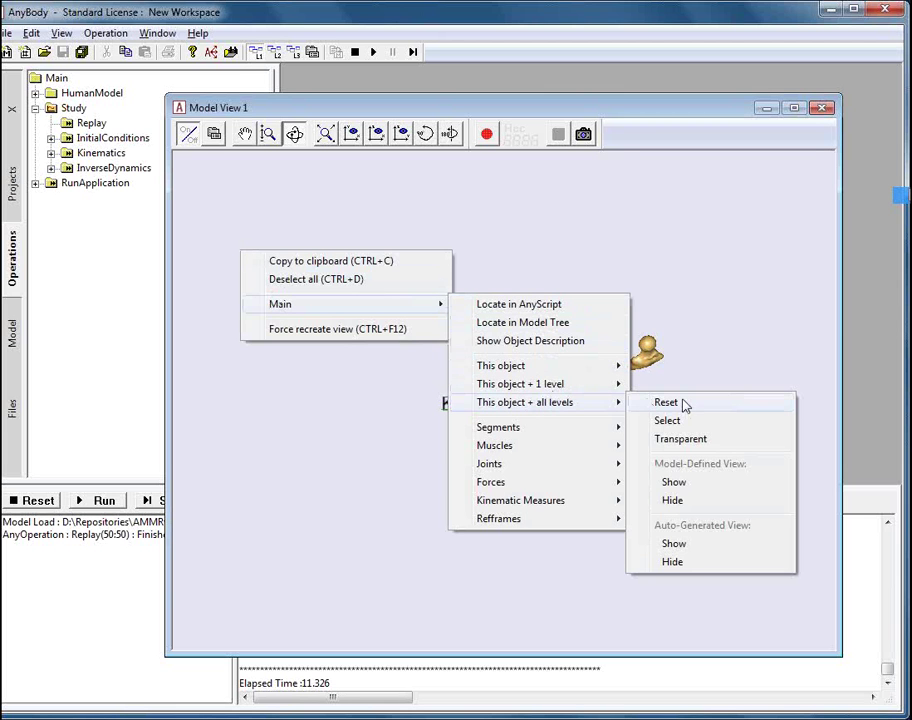
{"action": "left_click", "coordinate": [684, 404]}
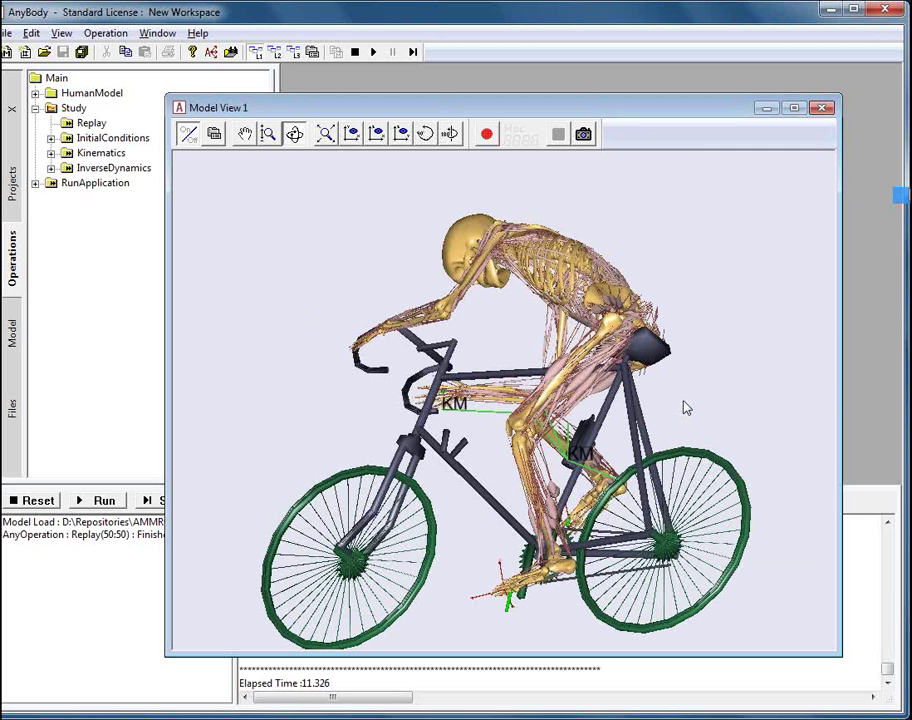
- Force the Model View to recreate its display of the full bicycle model
{"action": "left_click_drag", "start_coordinate": [595, 211], "coordinate": [529, 558]}
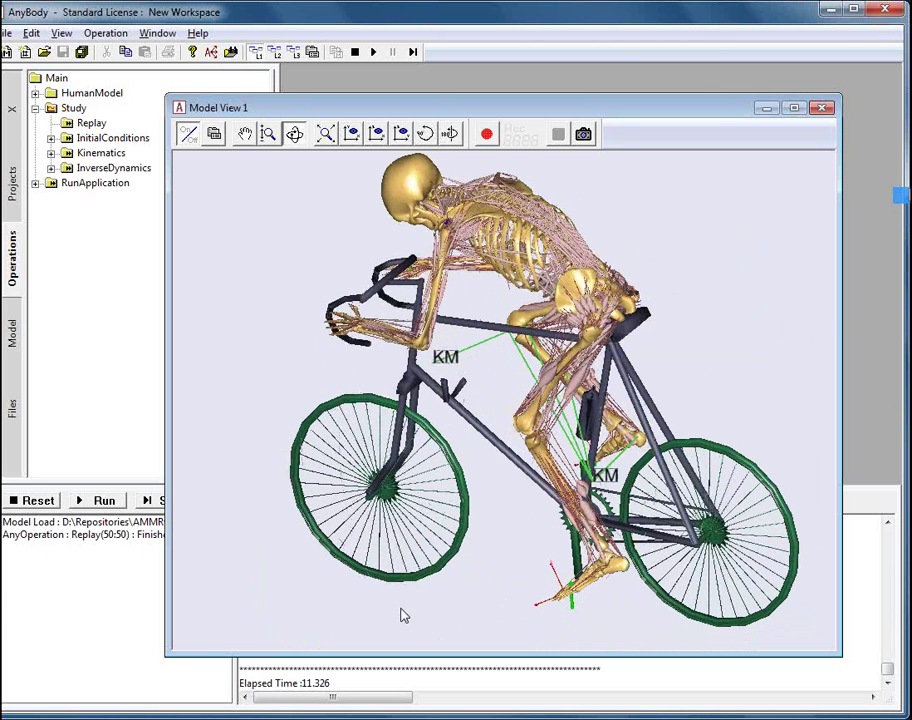
{"action": "right_click", "coordinate": [237, 471]}
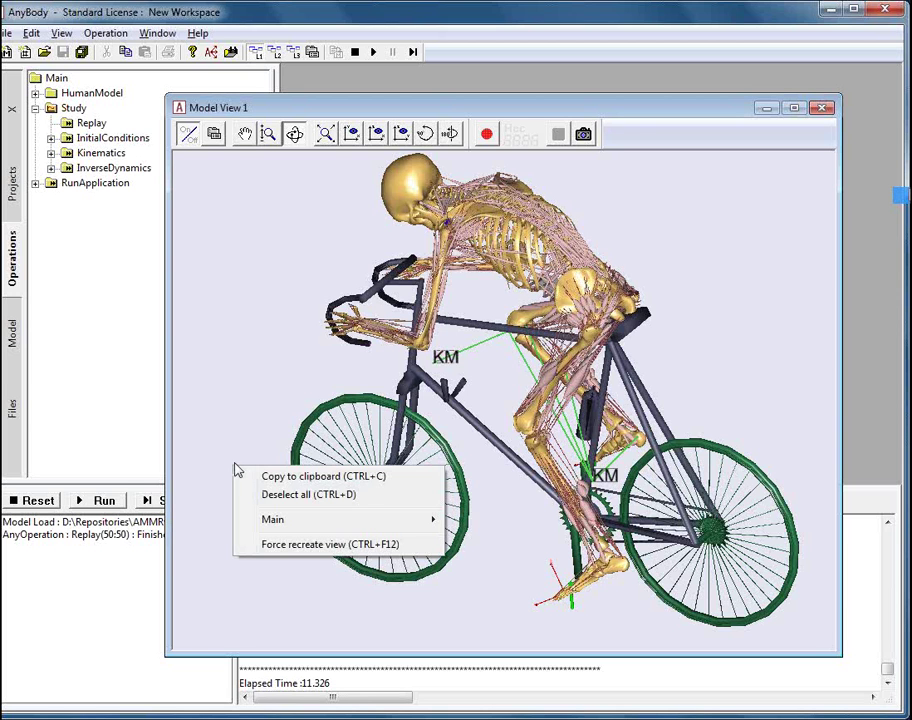
{"action": "left_click", "coordinate": [291, 545]}
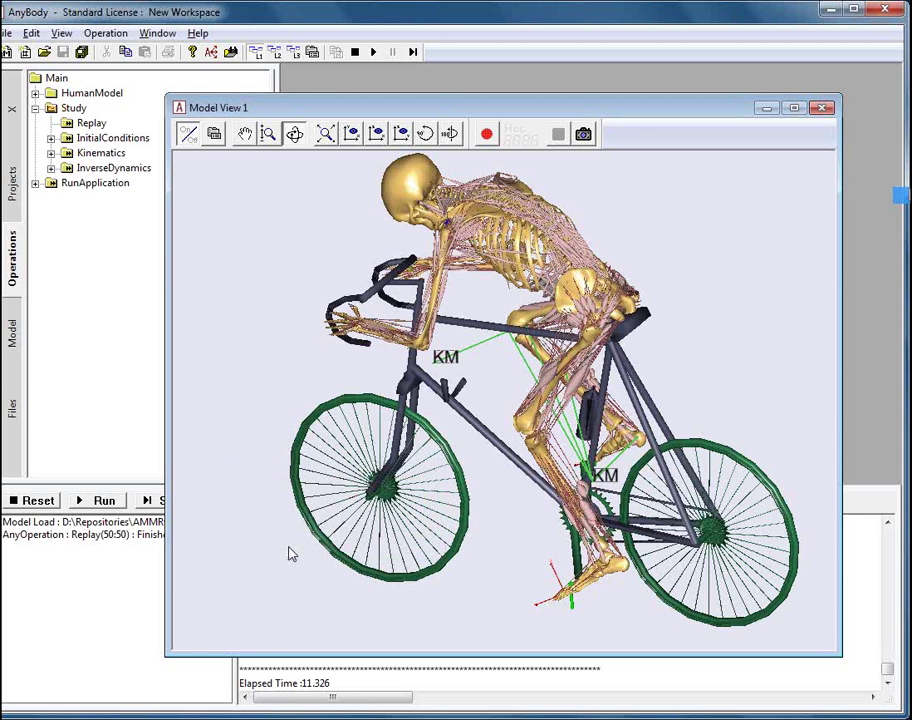